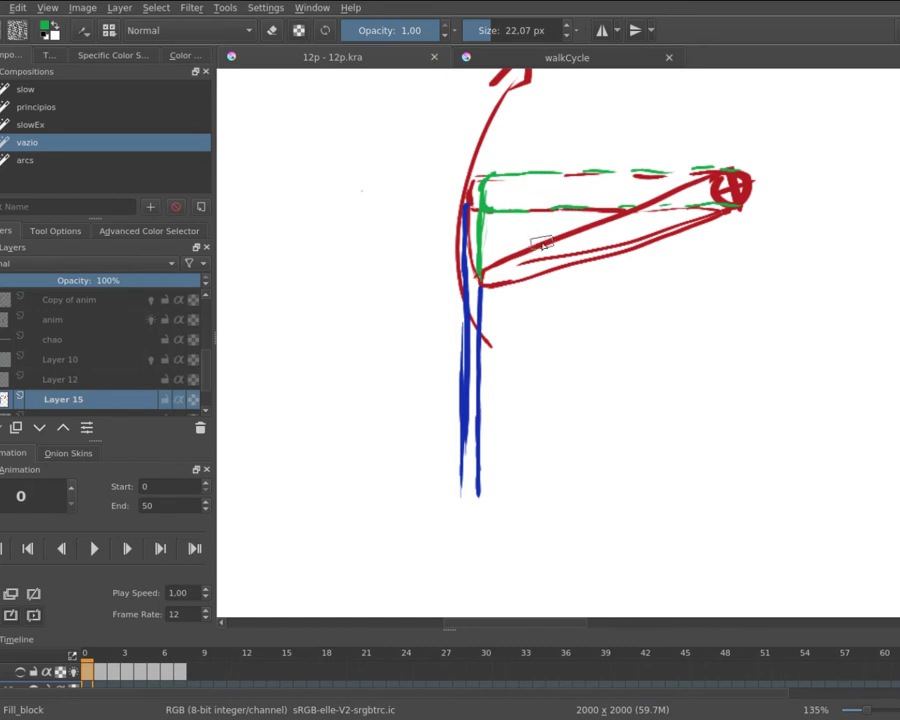
Clear the arc and arm sketch from Layer 15.
scroll(538, 241, down, 3)
mouse_move(587, 345)
mouse_down()
mouse_move(595, 319)
mouse_move(560, 304)
mouse_up()
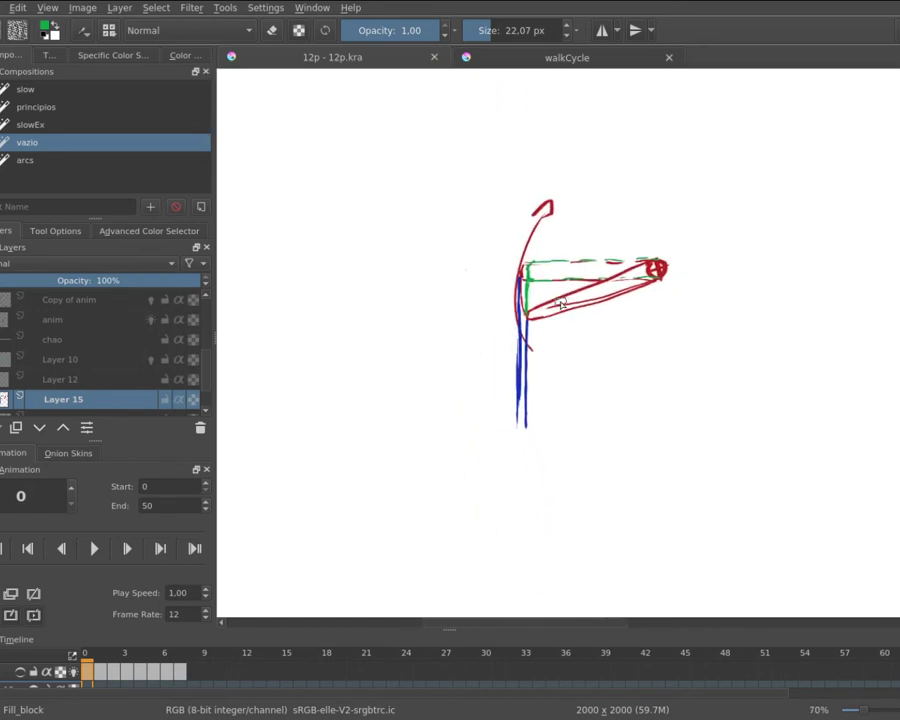
key(Delete)
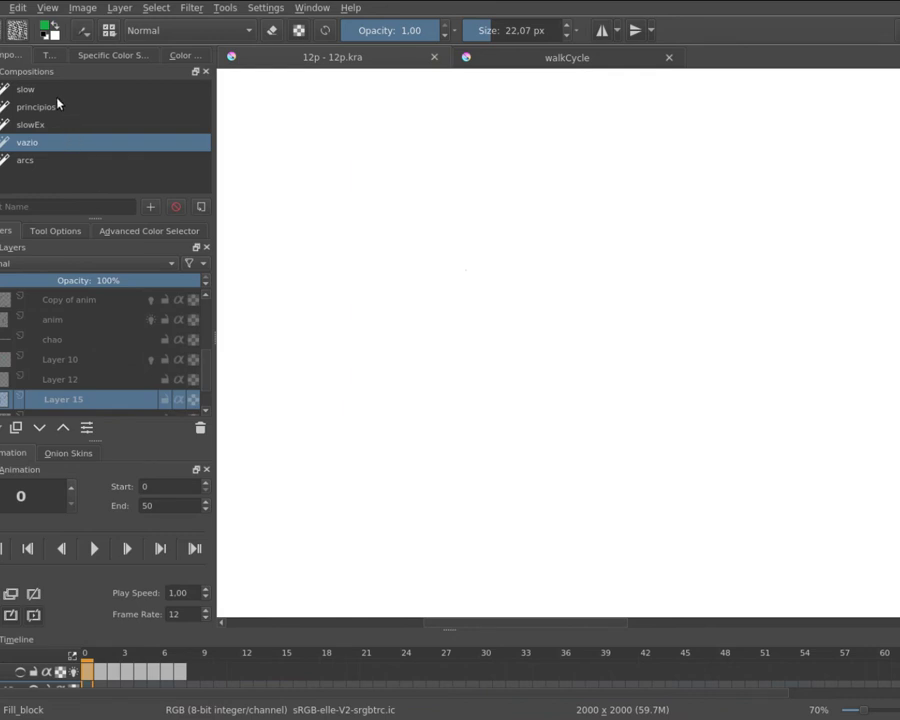
Load the arcs composition and select the arc layer.
click(62, 160)
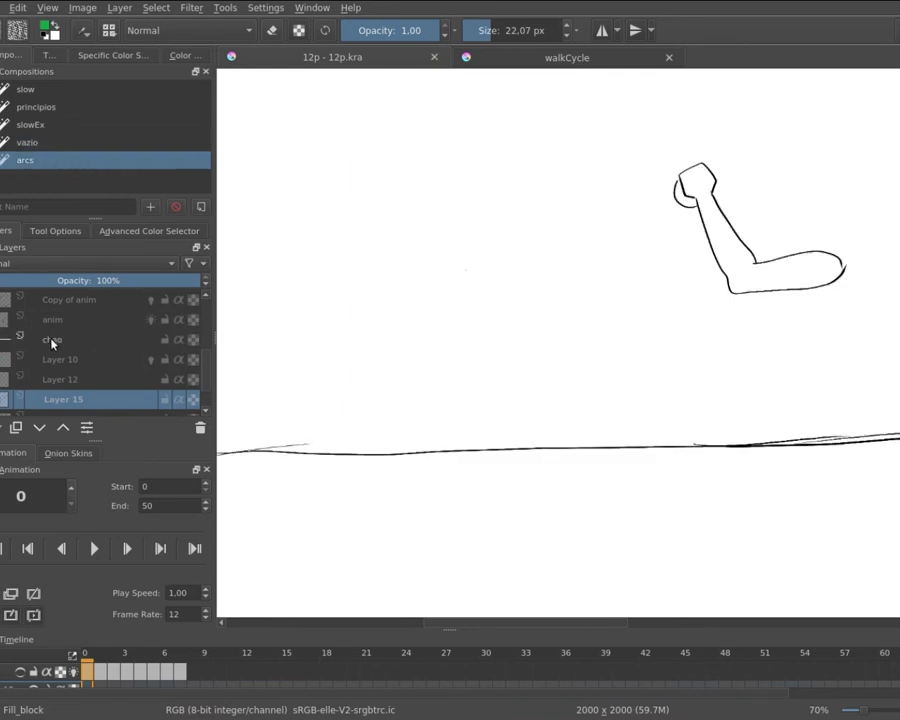
scroll(201, 360, up, 4)
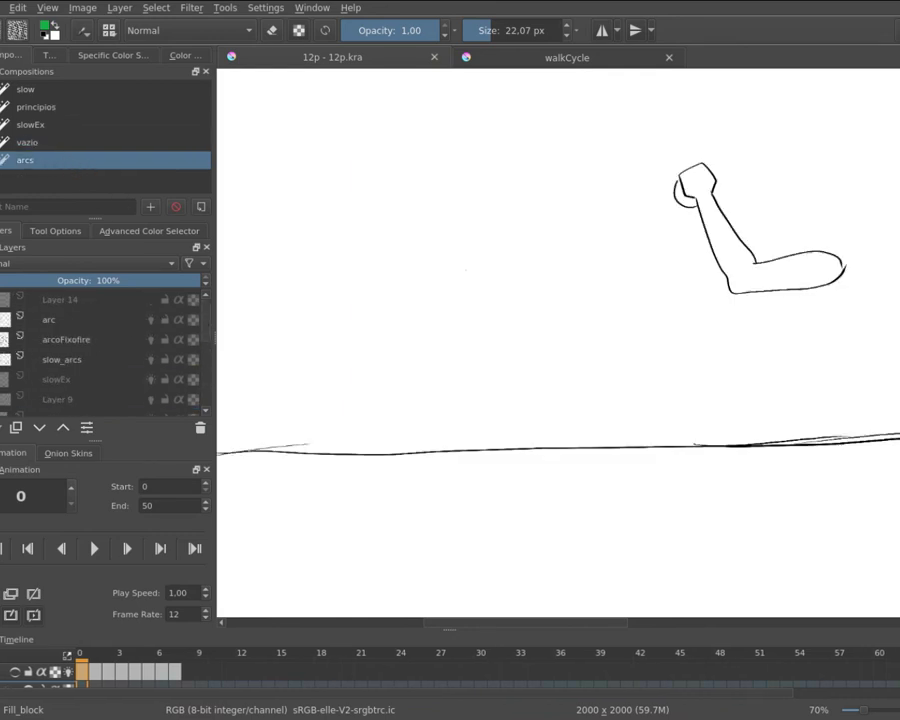
click(77, 322)
drag(658, 260, 534, 259)
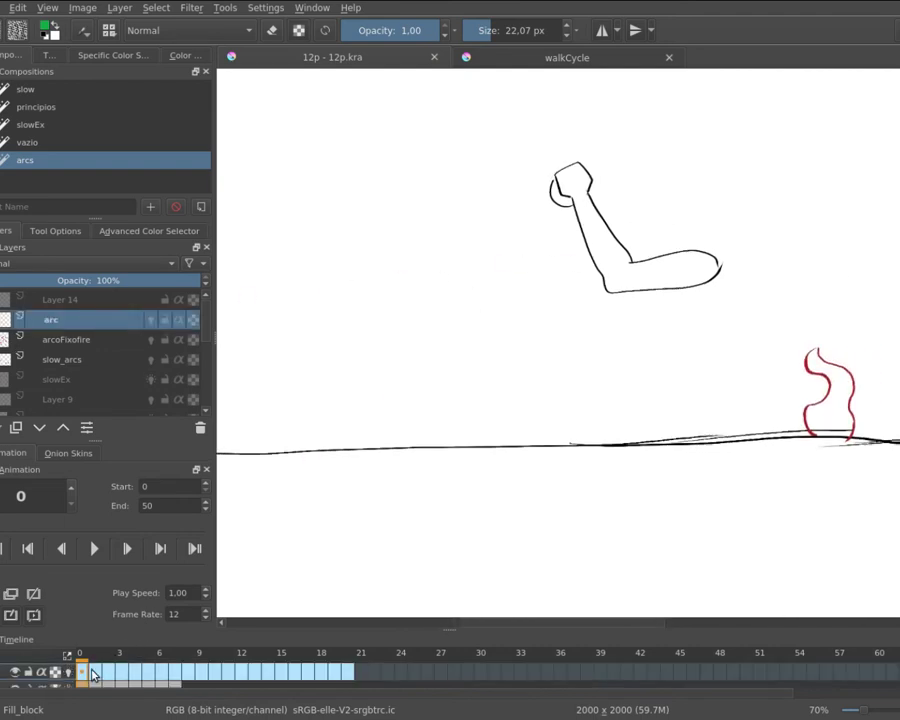
drag(443, 402, 417, 467)
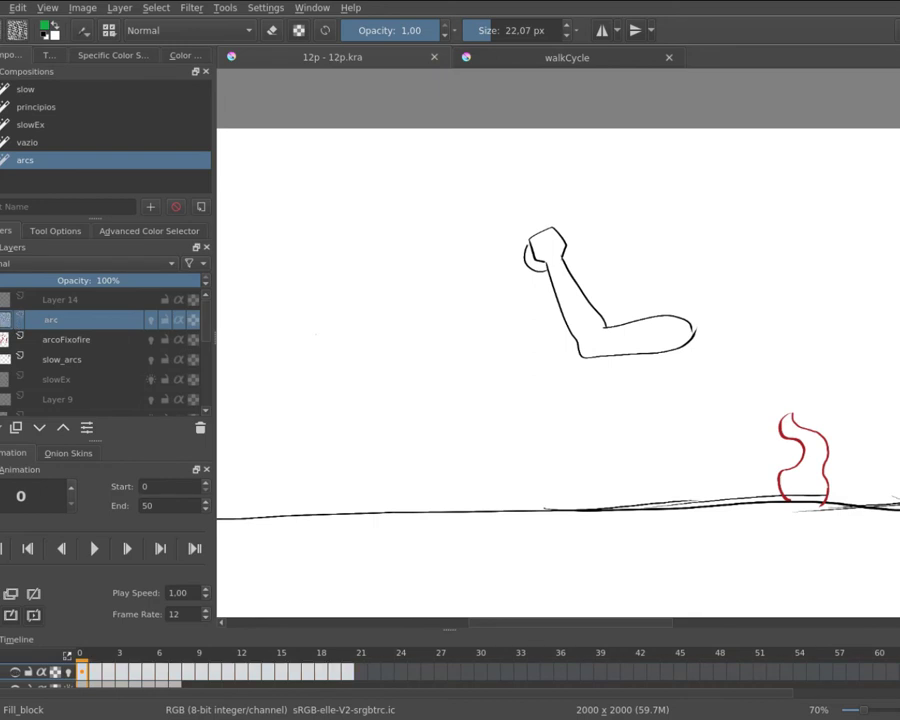
Rename the slow_arcs layer as braco.
click(55, 362)
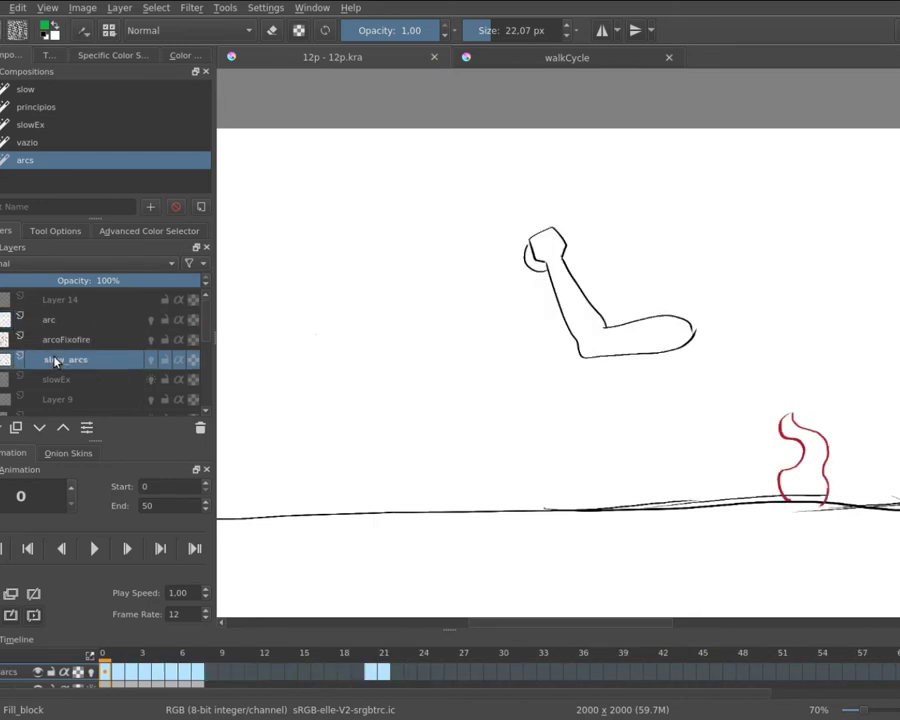
double_click(58, 362)
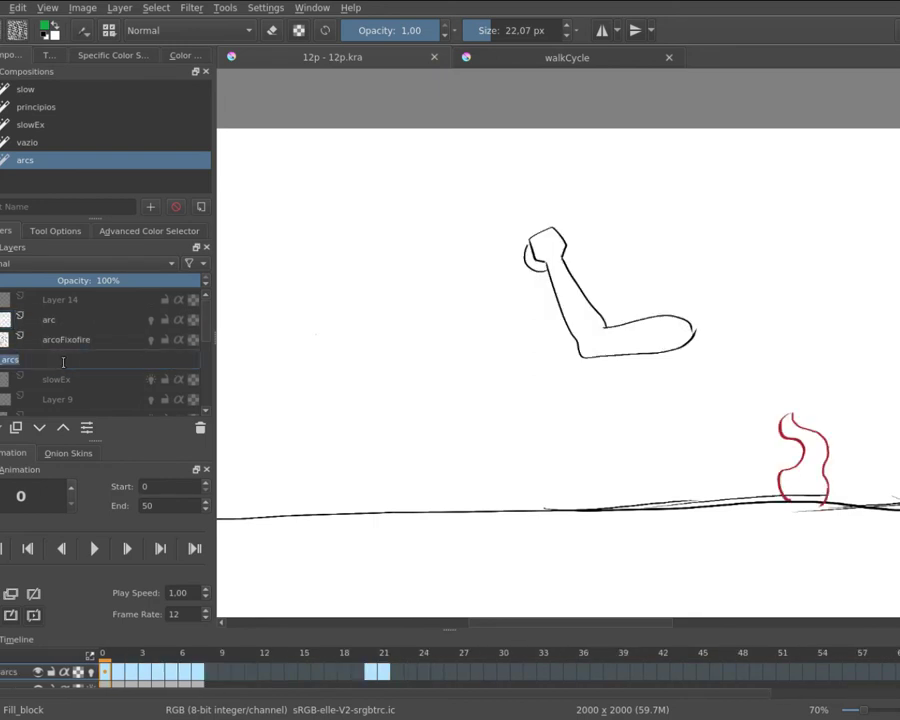
text(braco)
key(Return)
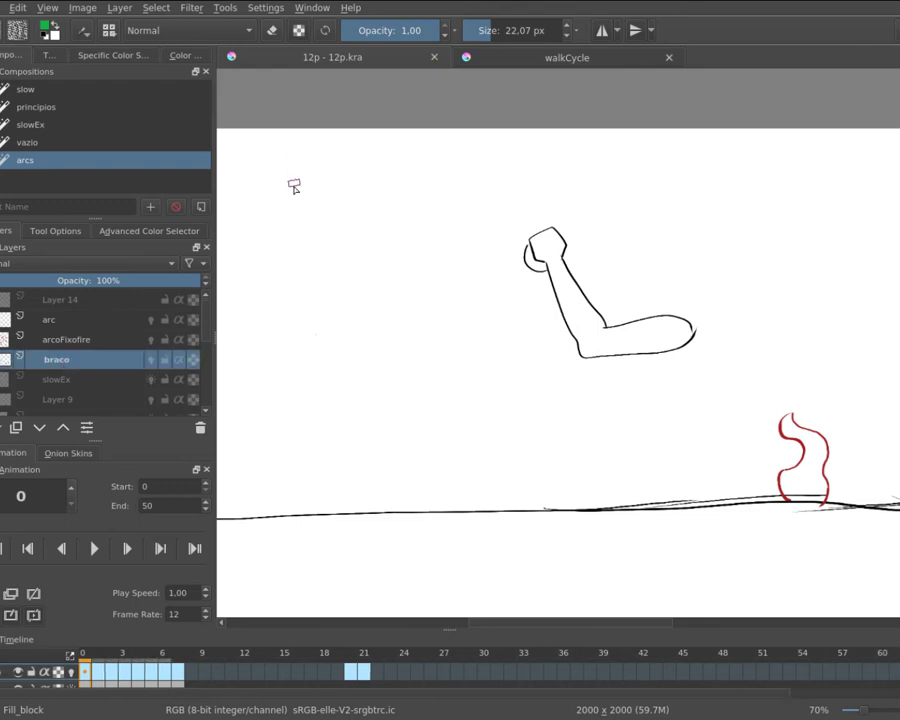
Add a new paint layer directly above the braco layer.
mouse_move(575, 274)
mouse_down()
mouse_move(503, 301)
mouse_move(500, 272)
mouse_up()
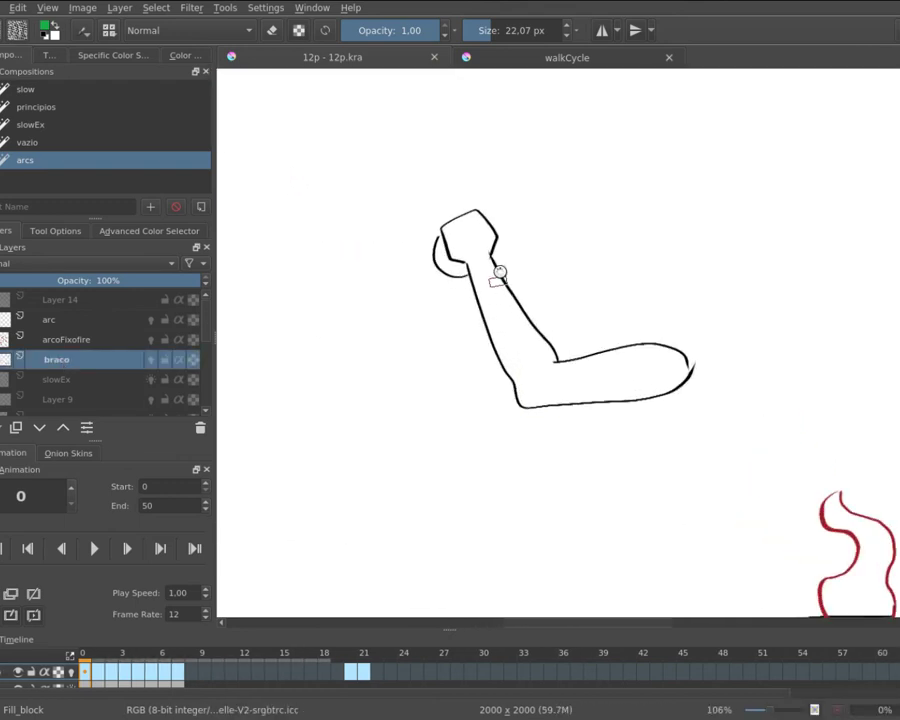
scroll(445, 280, up, 2)
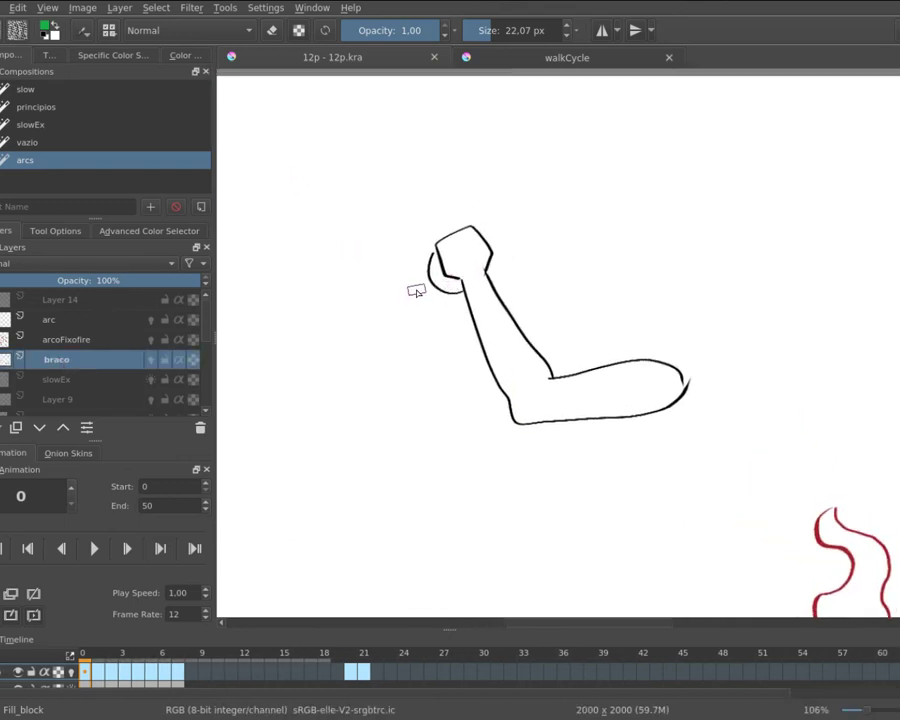
key(Insert)
Mark the upper edge of the fist in green on frames 0 to 3 of the arm animation.
scroll(415, 295, up, 3)
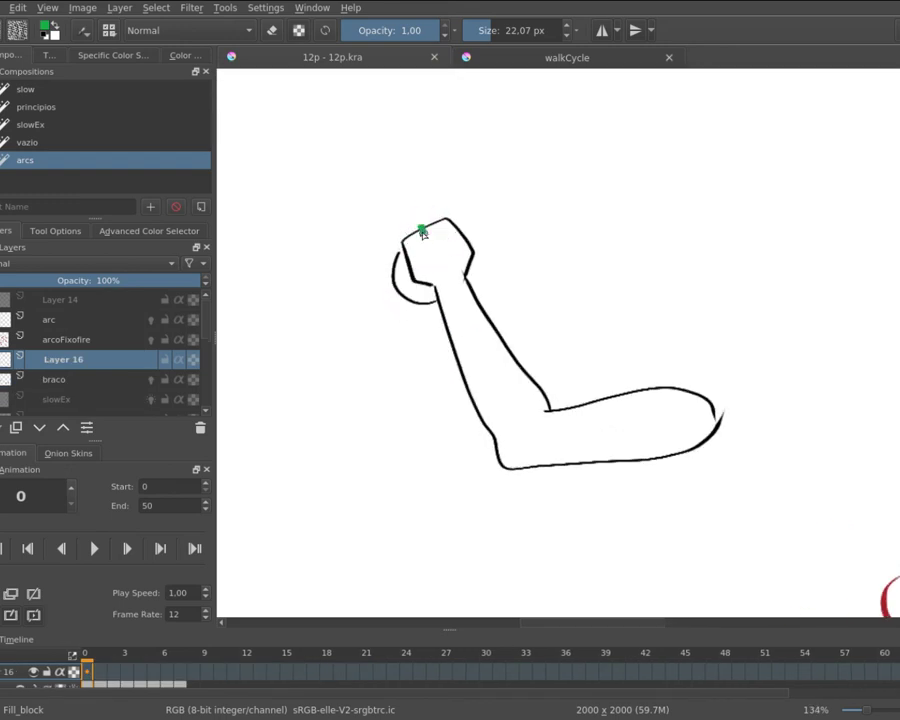
click(101, 671)
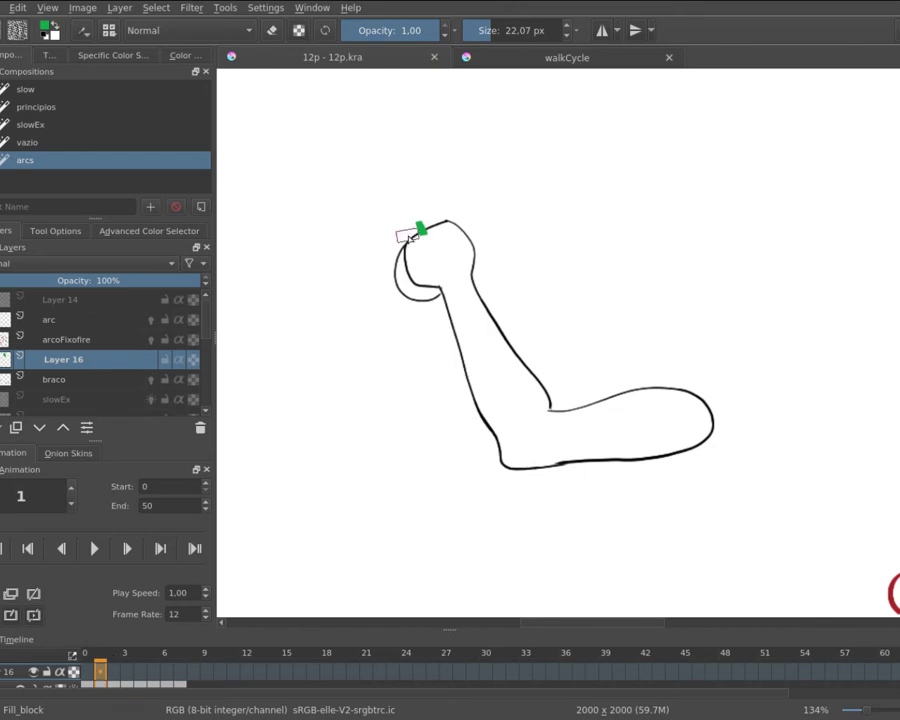
click(113, 671)
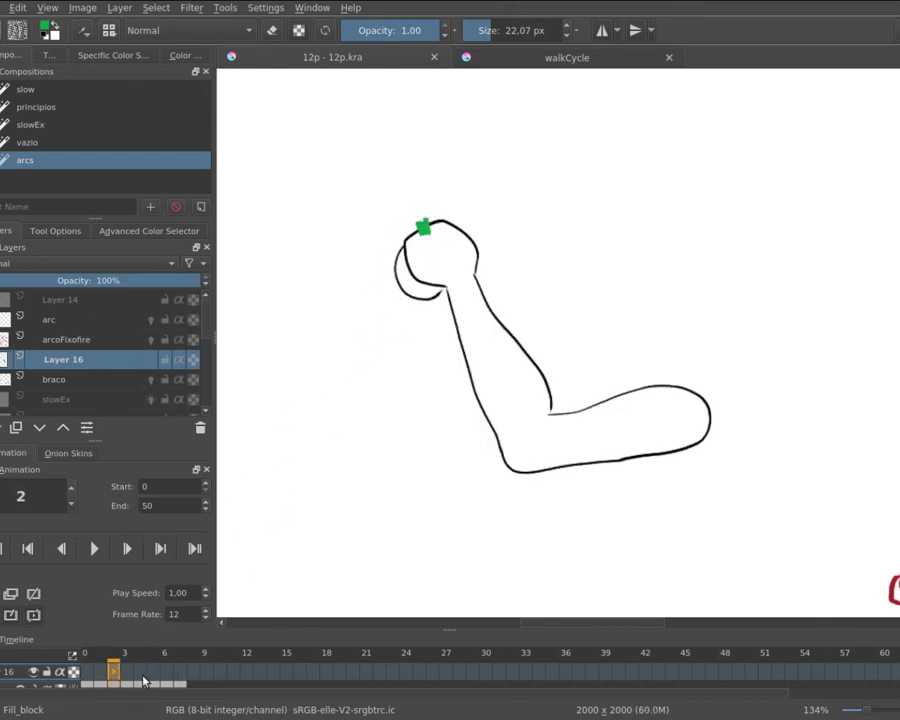
click(125, 671)
drag(454, 210, 458, 222)
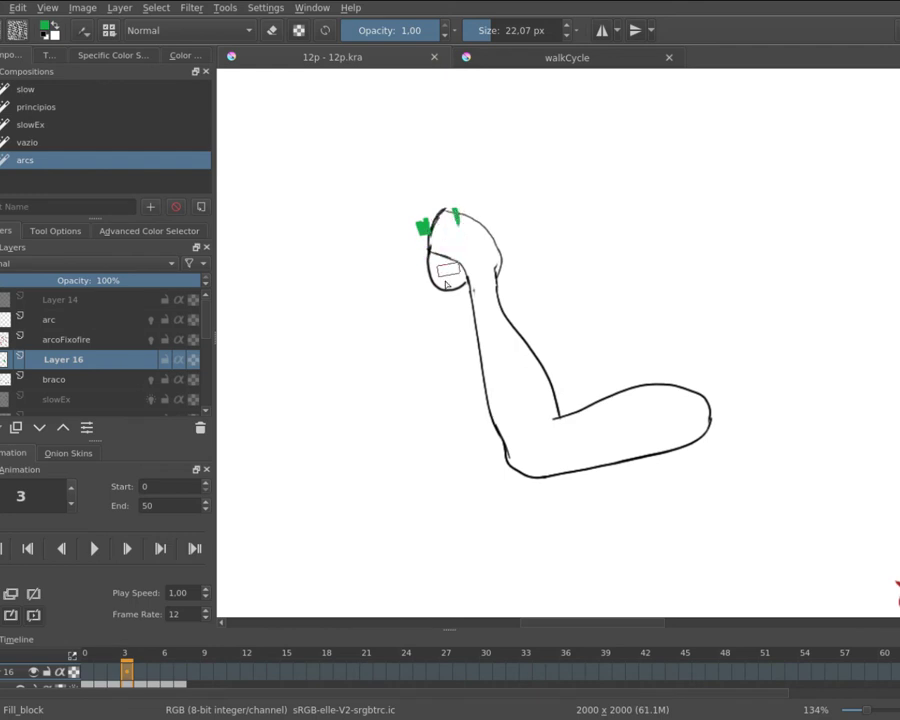
Mark the fist's position in green on frames 4 to 7 and join all the marks with a curved arc.
click(140, 672)
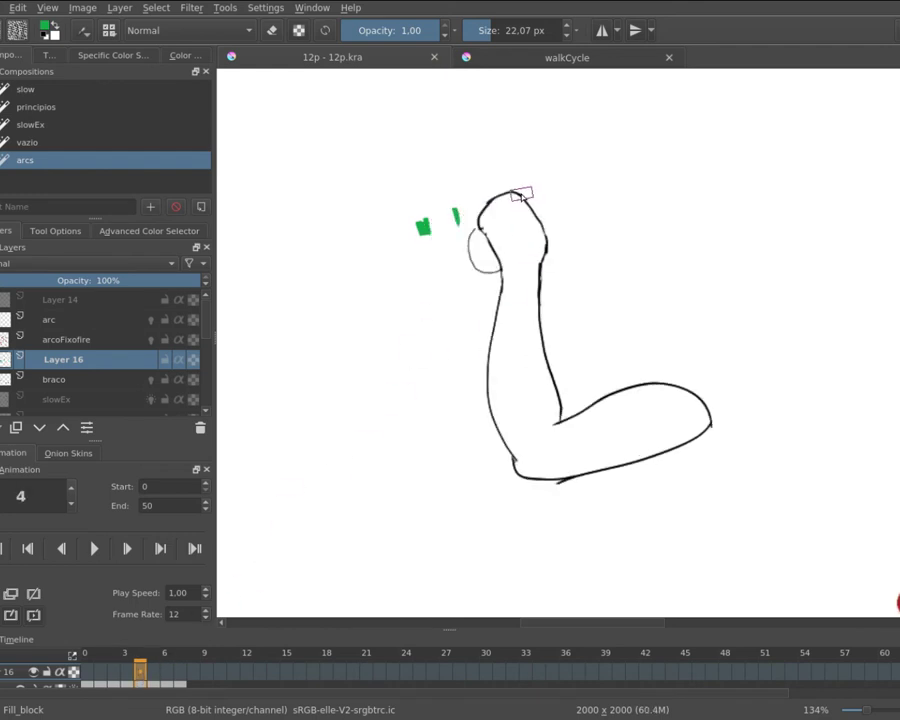
drag(518, 193, 521, 200)
click(153, 672)
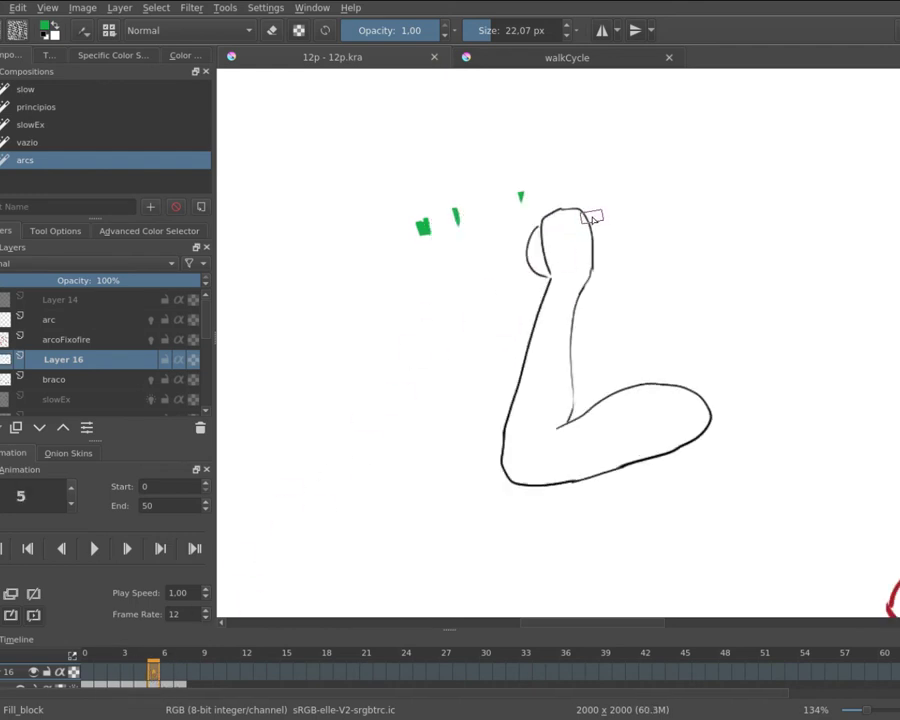
drag(591, 214, 581, 230)
click(168, 672)
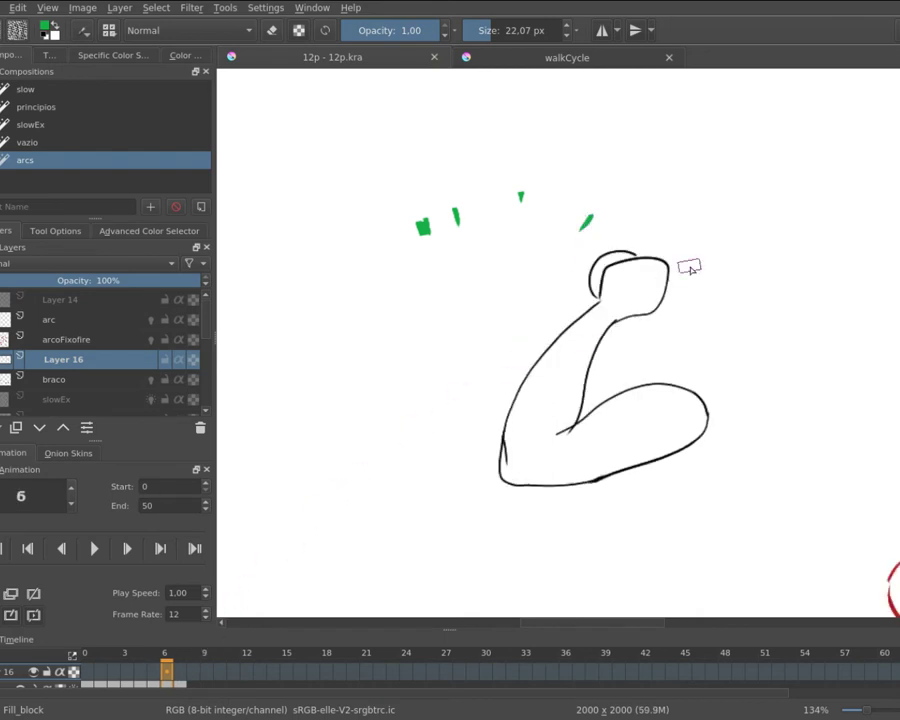
drag(658, 297, 668, 302)
click(180, 672)
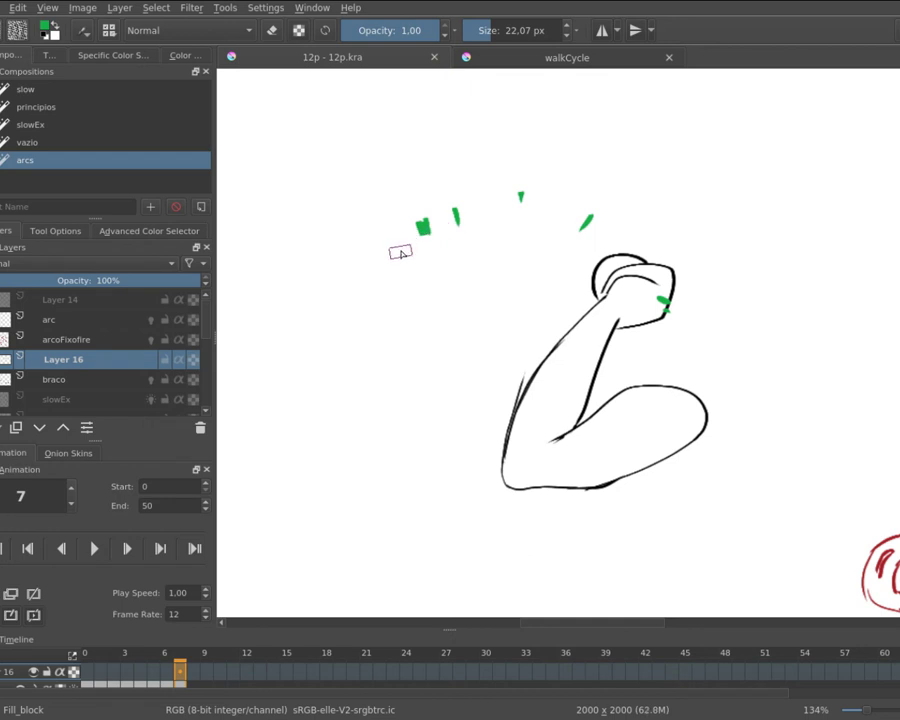
mouse_move(400, 249)
mouse_down()
mouse_move(425, 227)
mouse_move(470, 211)
mouse_move(551, 211)
mouse_move(615, 243)
mouse_move(665, 308)
mouse_up()
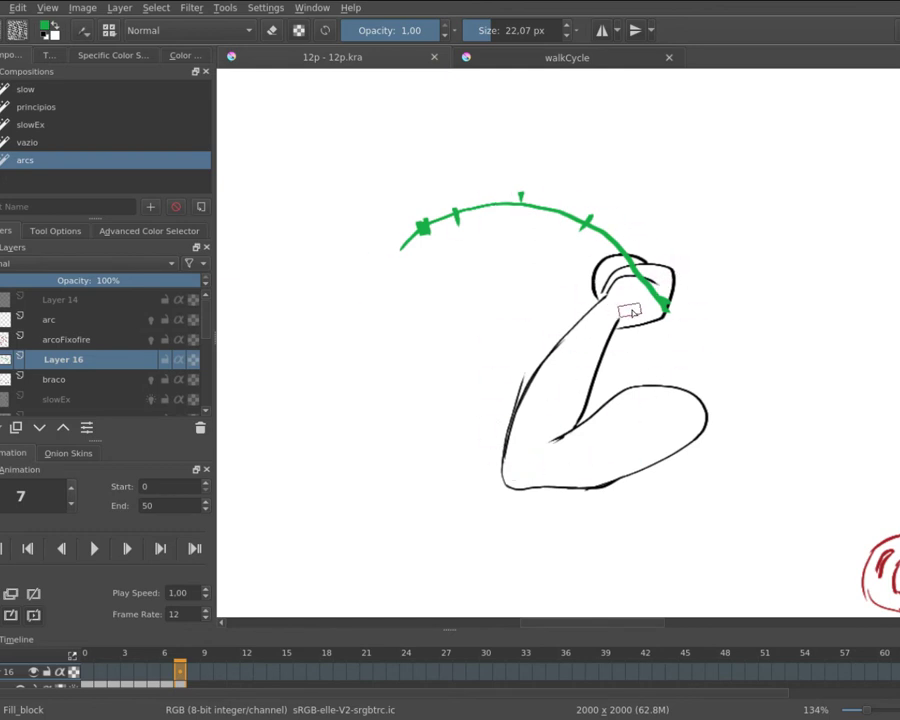
Circle the fist on frame 7 and mark the shoulder, elbow and wrist joints with circled crosses.
mouse_move(622, 309)
mouse_down()
mouse_move(570, 270)
mouse_move(612, 242)
mouse_move(566, 275)
mouse_up()
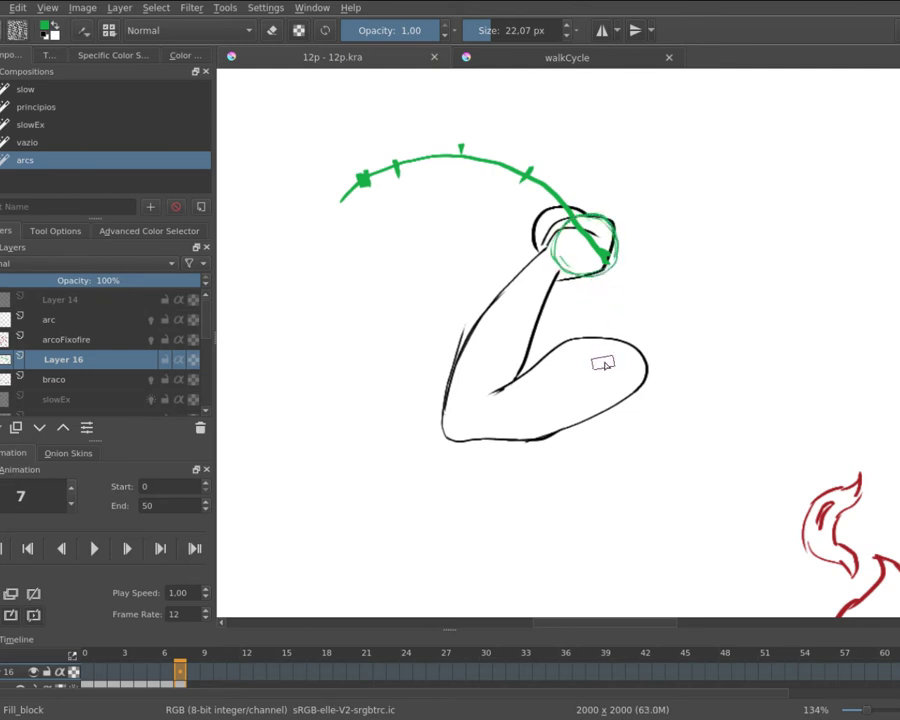
mouse_move(600, 362)
mouse_down()
mouse_move(649, 381)
mouse_move(600, 364)
mouse_move(605, 387)
mouse_move(644, 366)
mouse_move(633, 384)
mouse_up()
mouse_move(464, 392)
mouse_down()
mouse_move(490, 383)
mouse_move(476, 410)
mouse_up()
drag(465, 401, 492, 396)
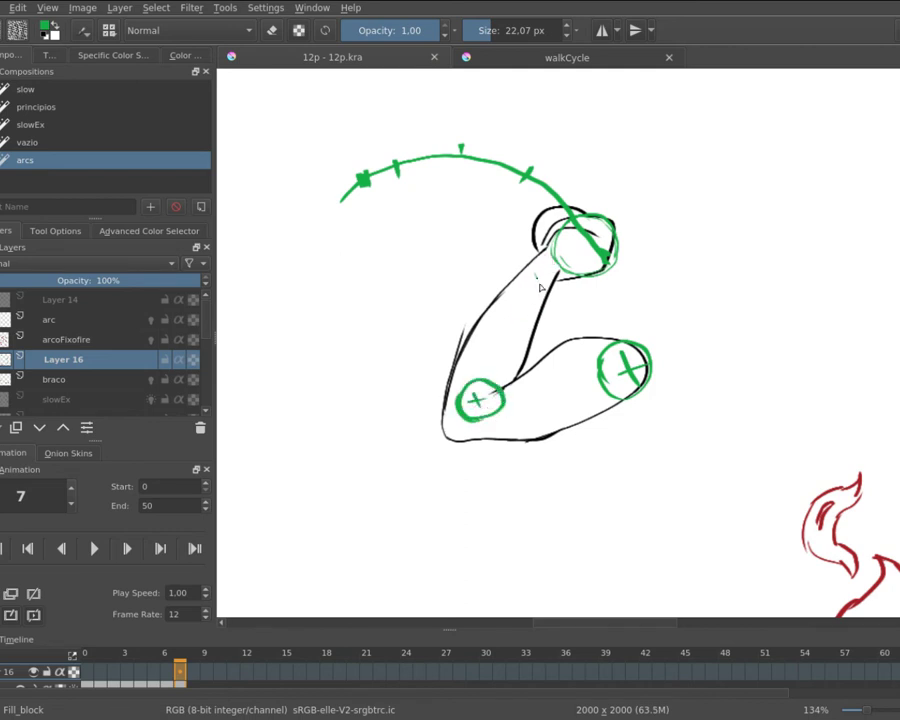
mouse_move(536, 268)
mouse_down()
mouse_move(569, 267)
mouse_move(599, 230)
mouse_move(545, 275)
mouse_up()
drag(539, 269, 551, 268)
drag(545, 268, 517, 258)
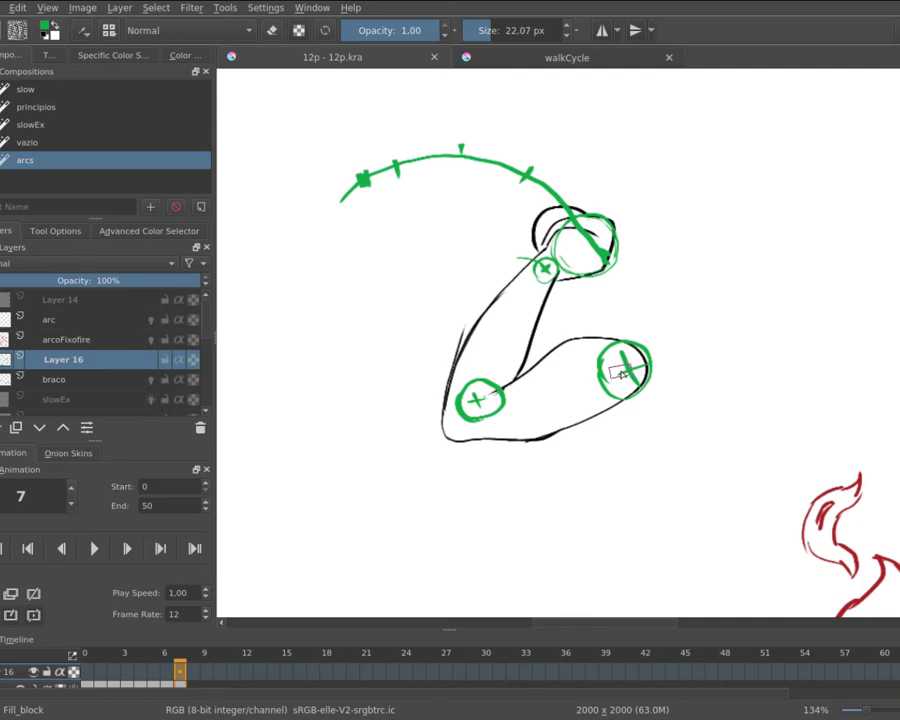
Clear the green guides and mark the elbow tip in red on frame 0.
click(87, 672)
drag(434, 420, 438, 381)
drag(434, 421, 438, 382)
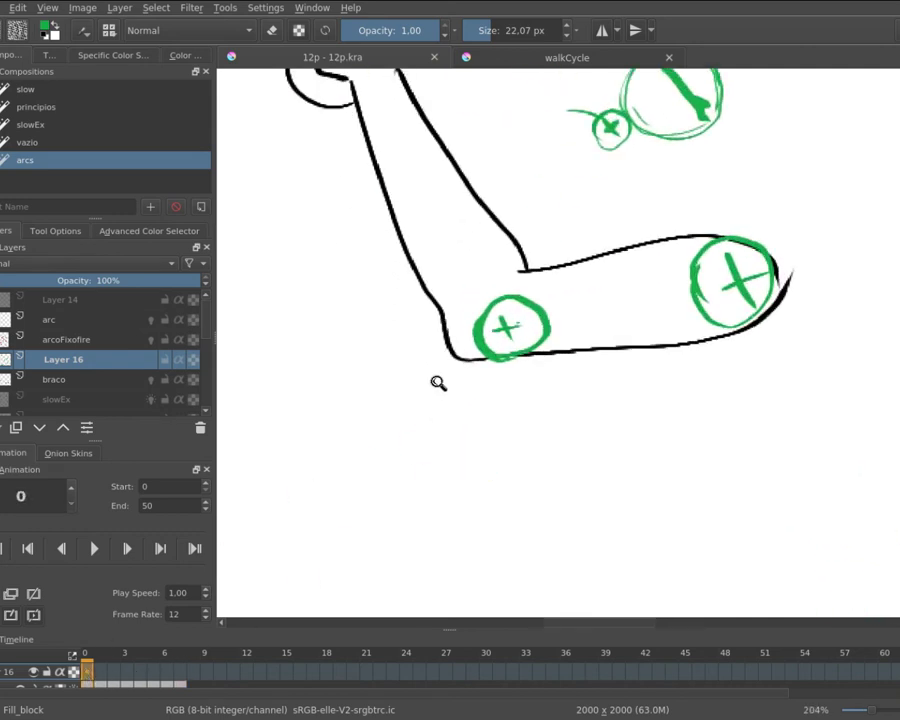
right_click(468, 373)
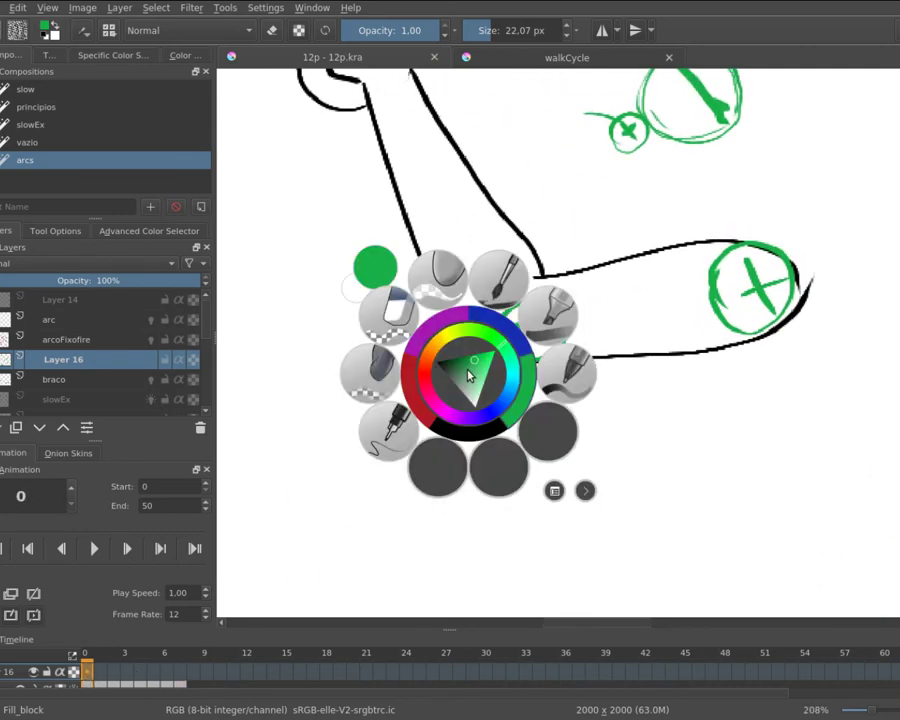
right_click(419, 399)
right_click(430, 436)
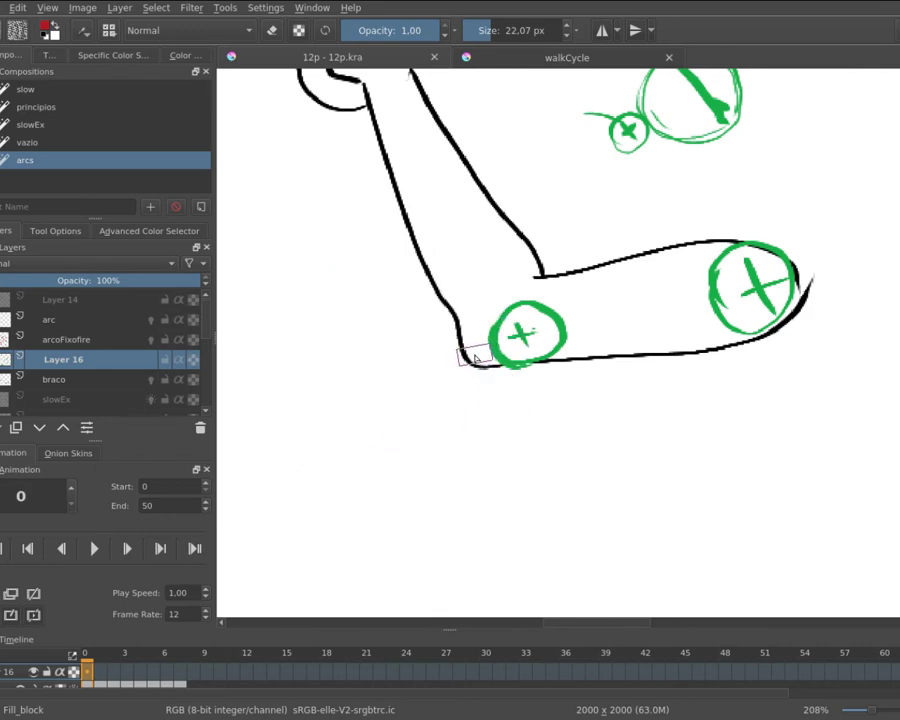
click(468, 360)
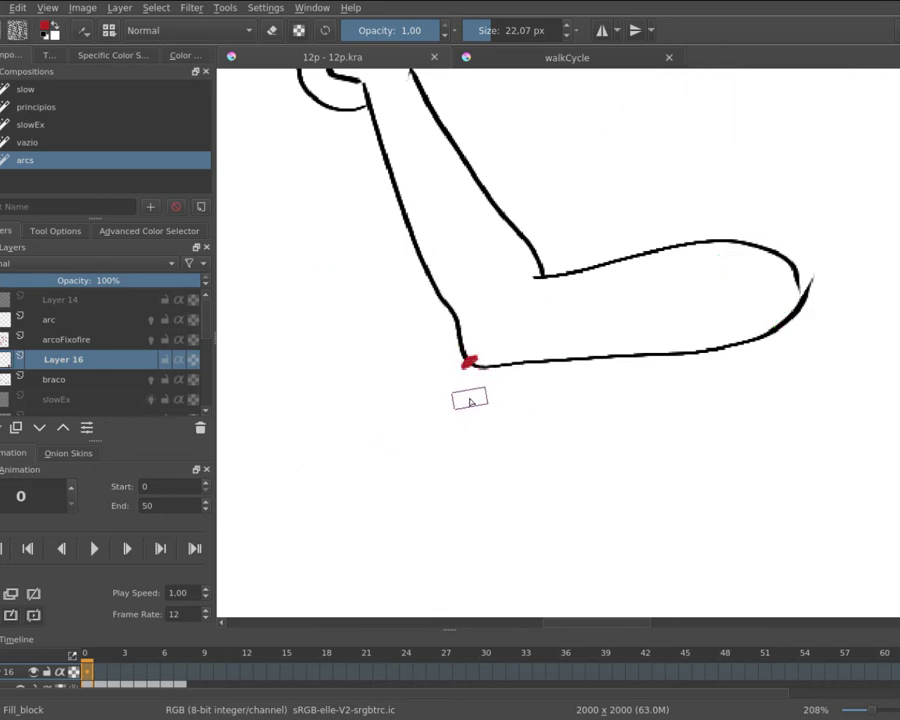
Mark the elbow tip in red on frames 1 to 3, reducing the brush size to 9,52 px after frame 1.
key(period)
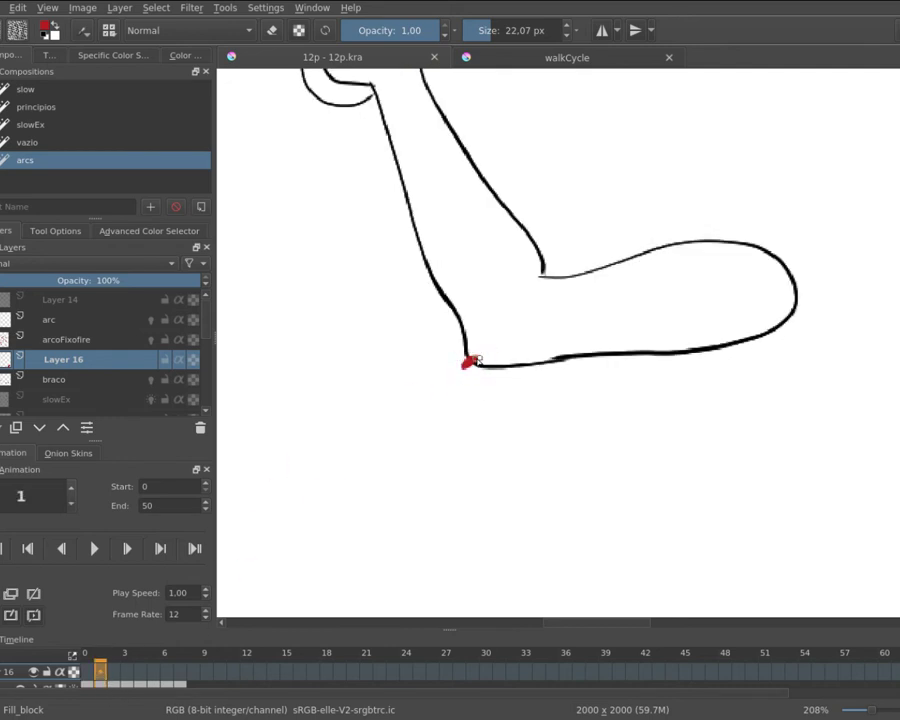
drag(478, 361, 480, 357)
shift+drag(402, 447, 382, 447)
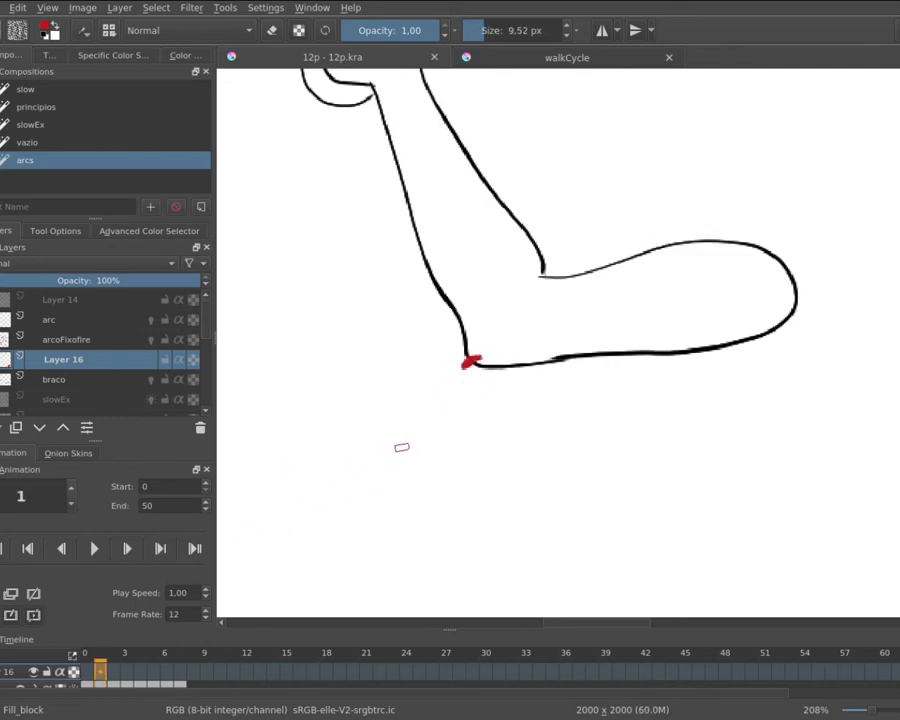
click(115, 676)
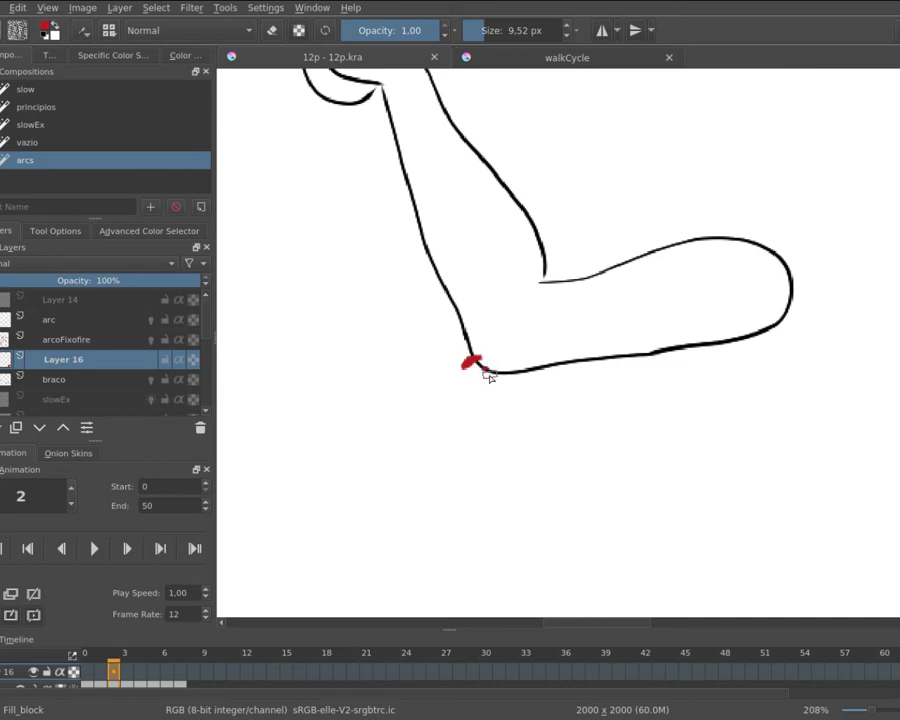
click(125, 672)
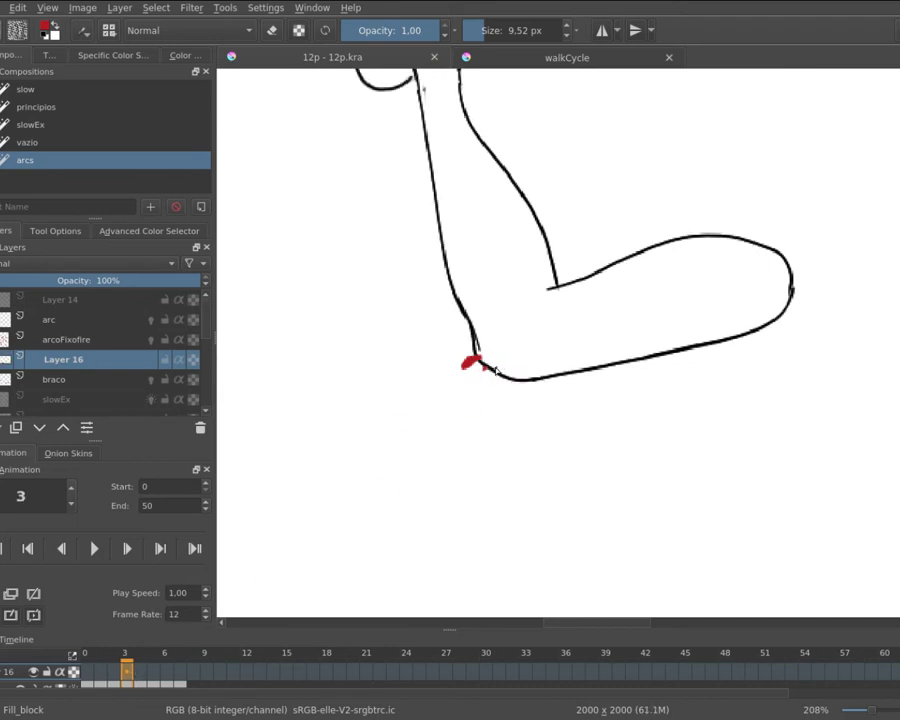
Mark the elbow tip in red on frames 4 to 7 and join the marks into a curved path.
key(Right)
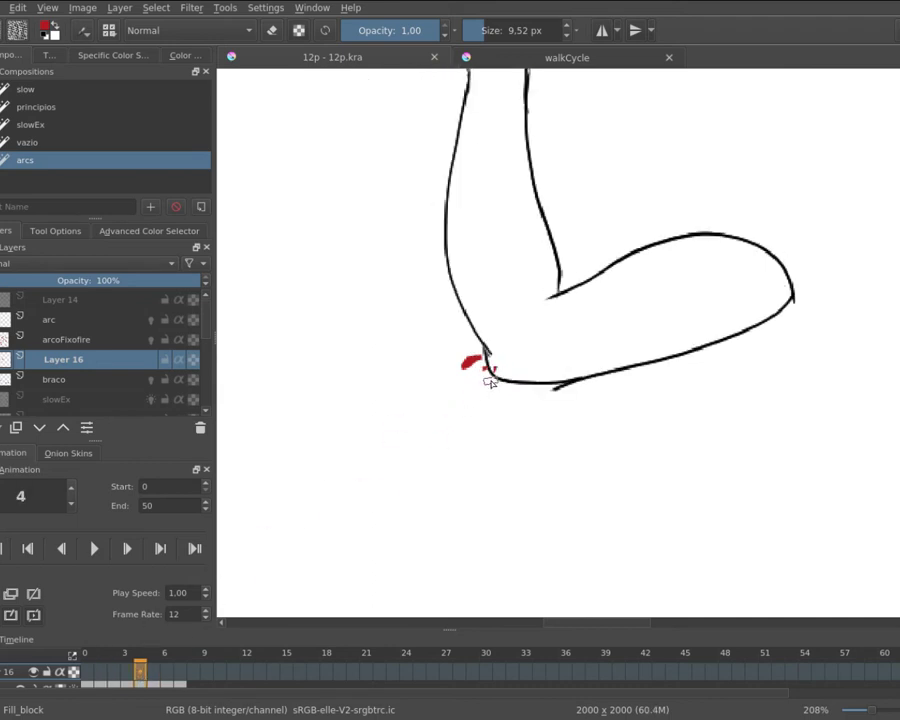
key(Right)
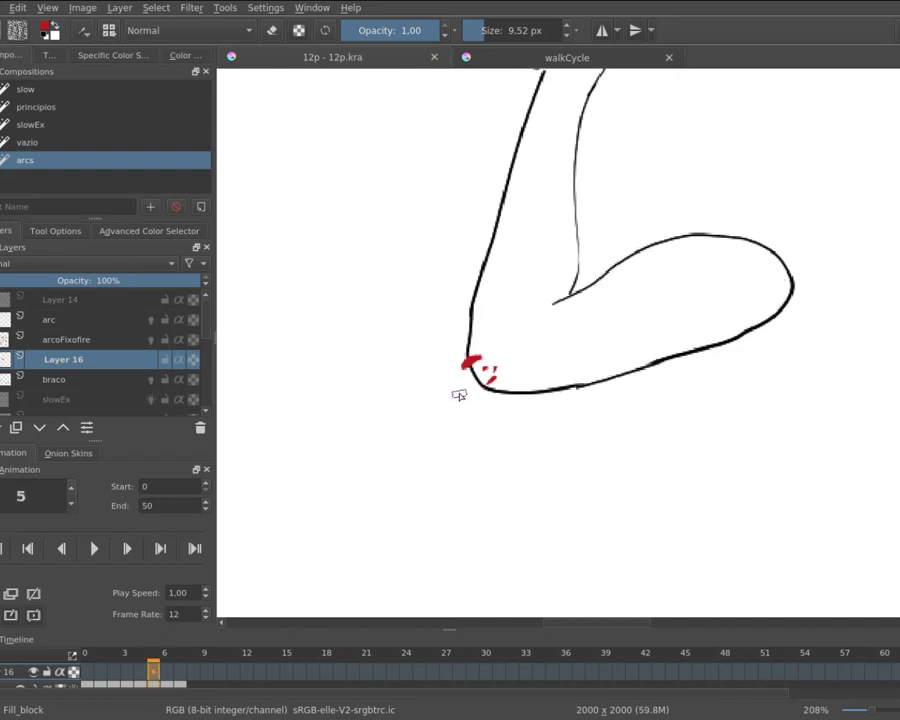
click(167, 672)
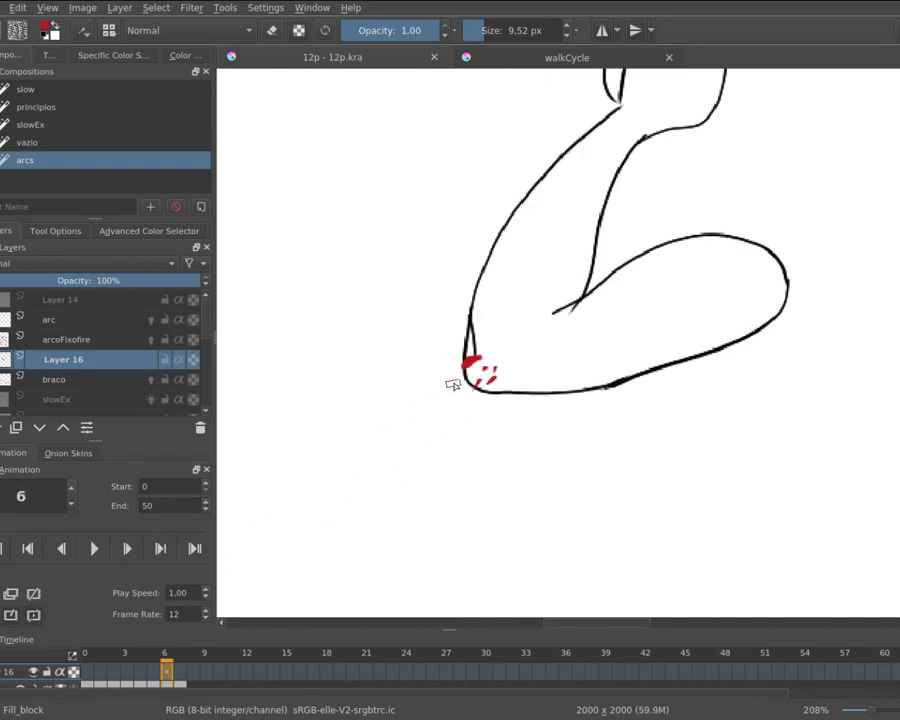
click(181, 676)
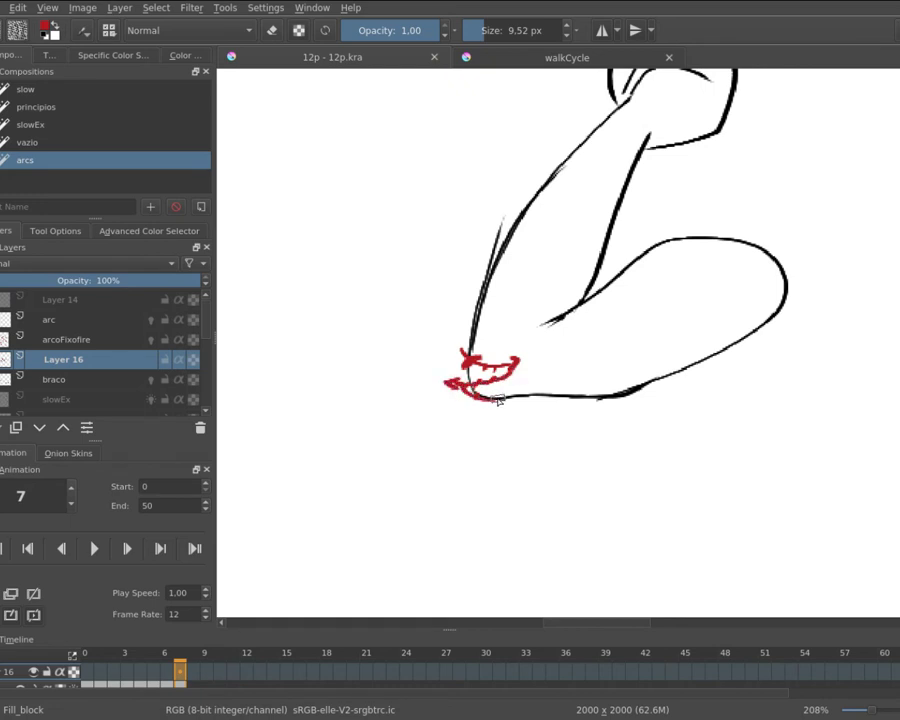
Switch to the walkCycle document, show Layer 6 with the traced joint paths and select the personagem layer.
mouse_move(498, 400)
mouse_down()
mouse_move(486, 406)
mouse_move(469, 456)
mouse_up()
scroll(567, 277, down, 4)
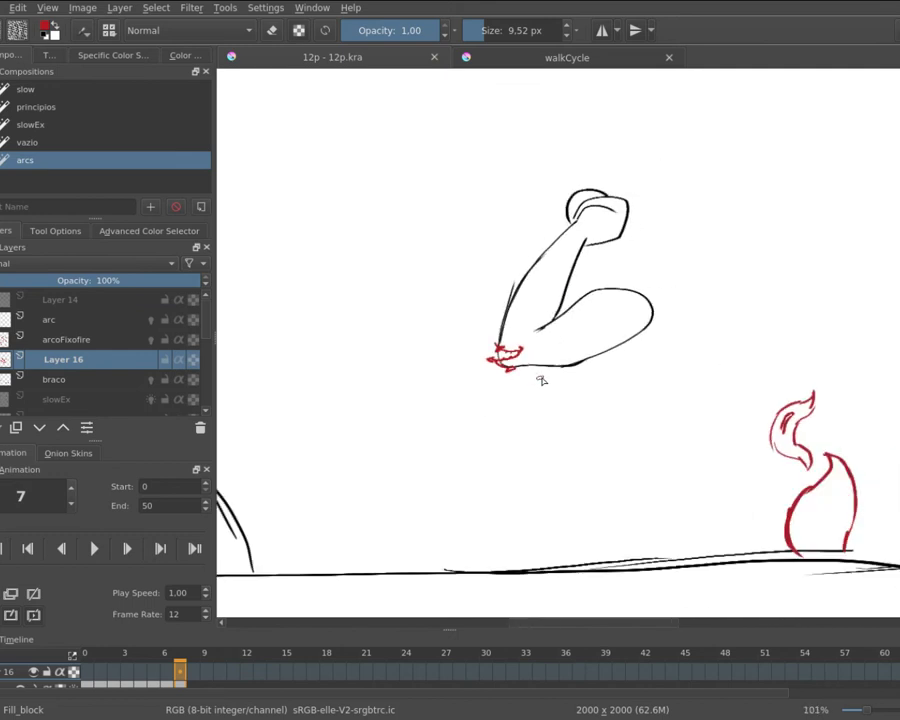
drag(507, 422, 499, 441)
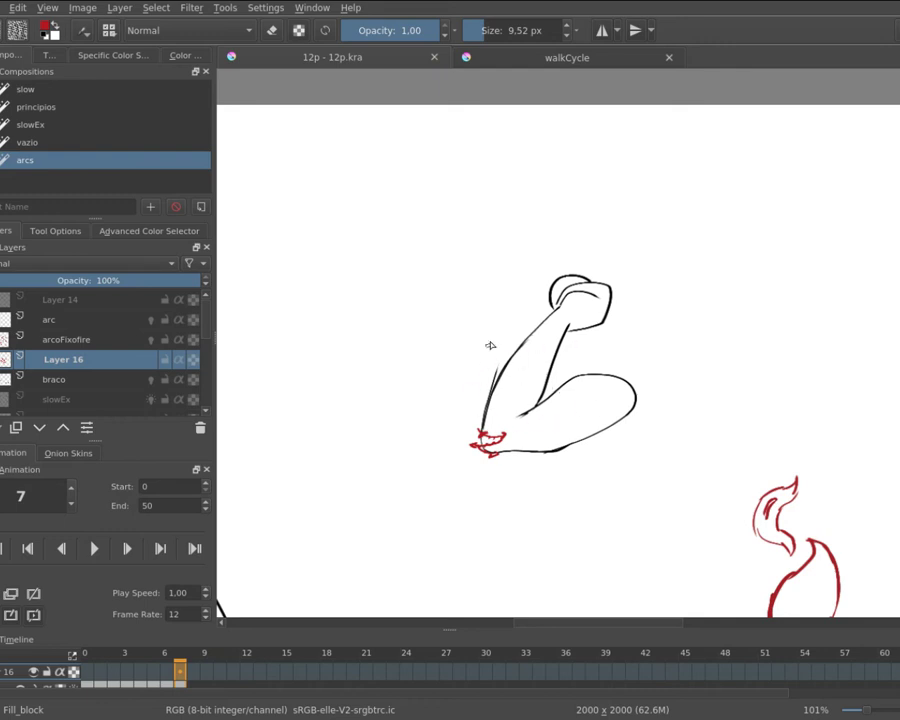
click(585, 60)
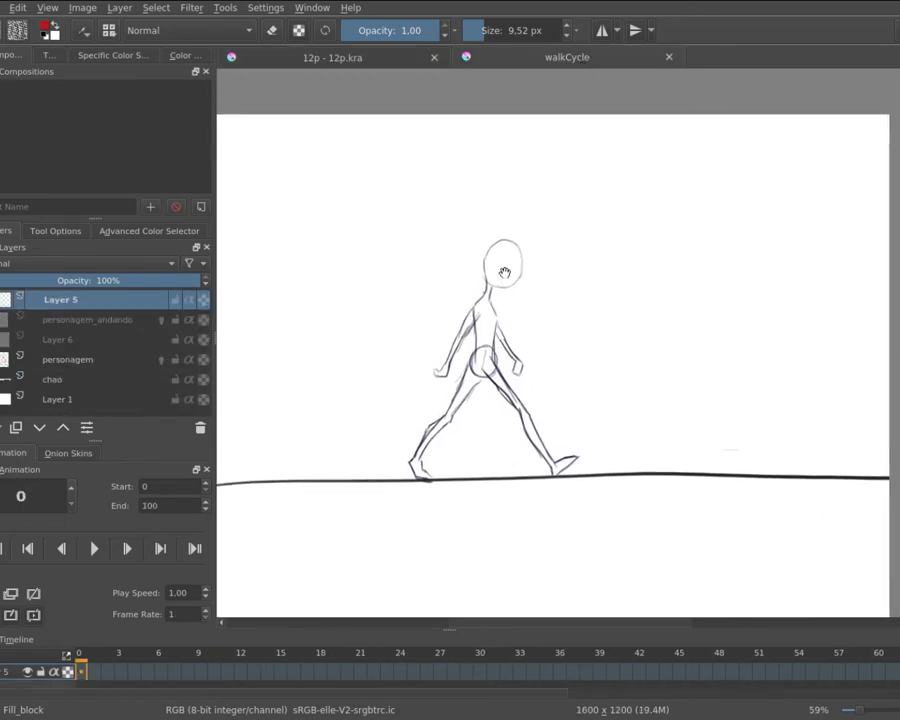
scroll(532, 388, up, 3)
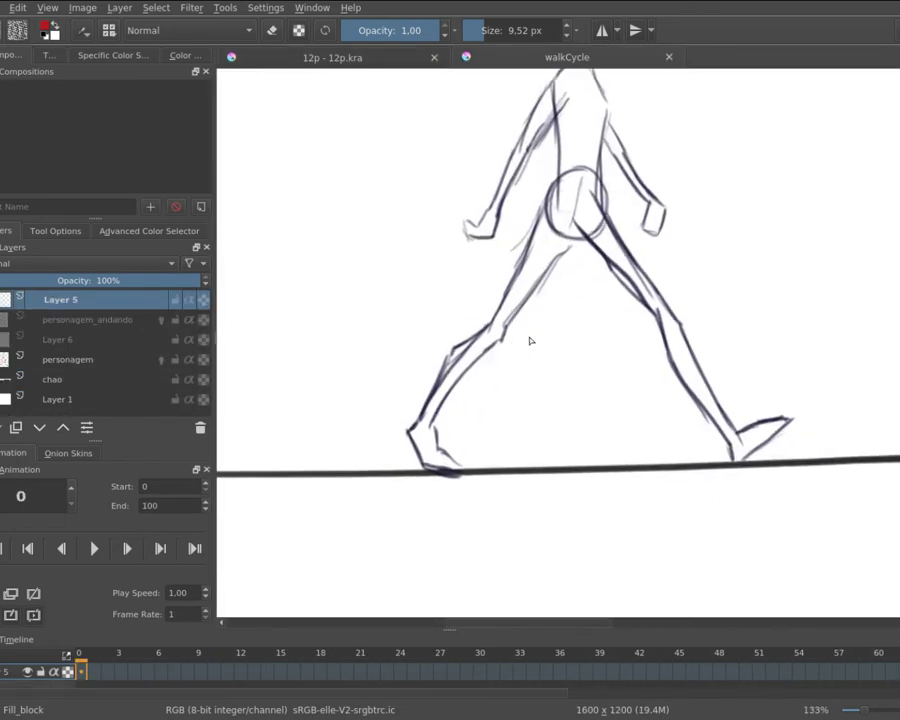
scroll(528, 340, down, 1)
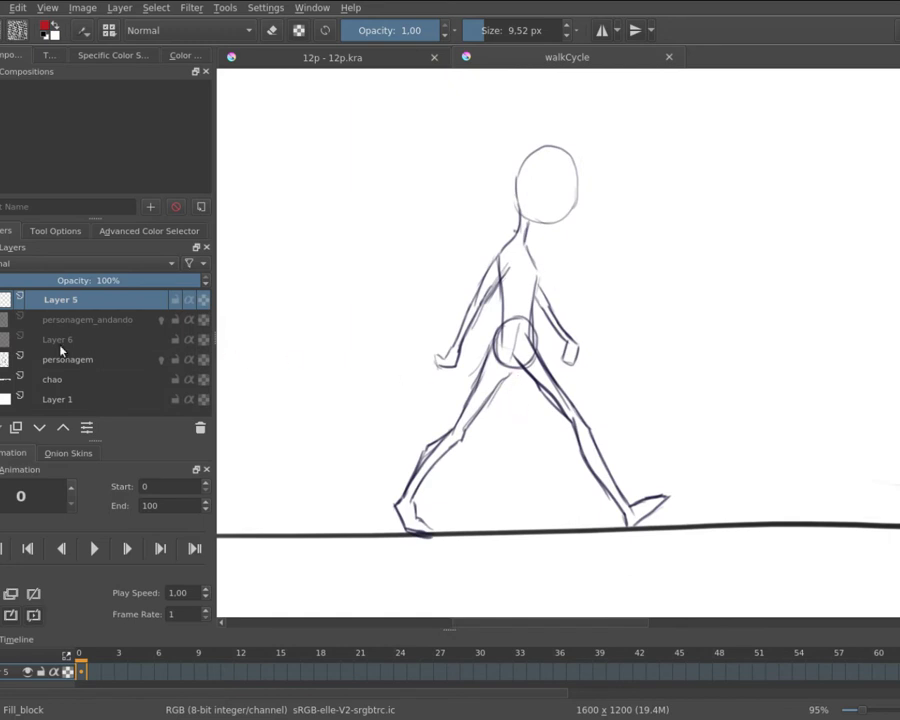
click(1, 340)
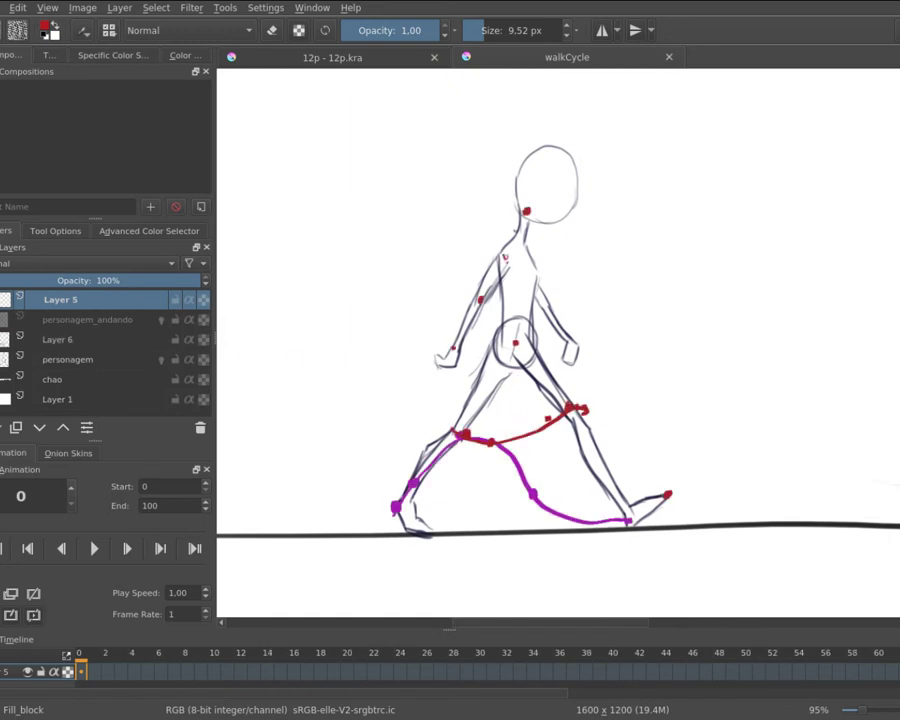
click(58, 362)
Step back and forth through frames 0 to 4 of the walk cycle to compare the figure's joints with the traced paths.
click(136, 674)
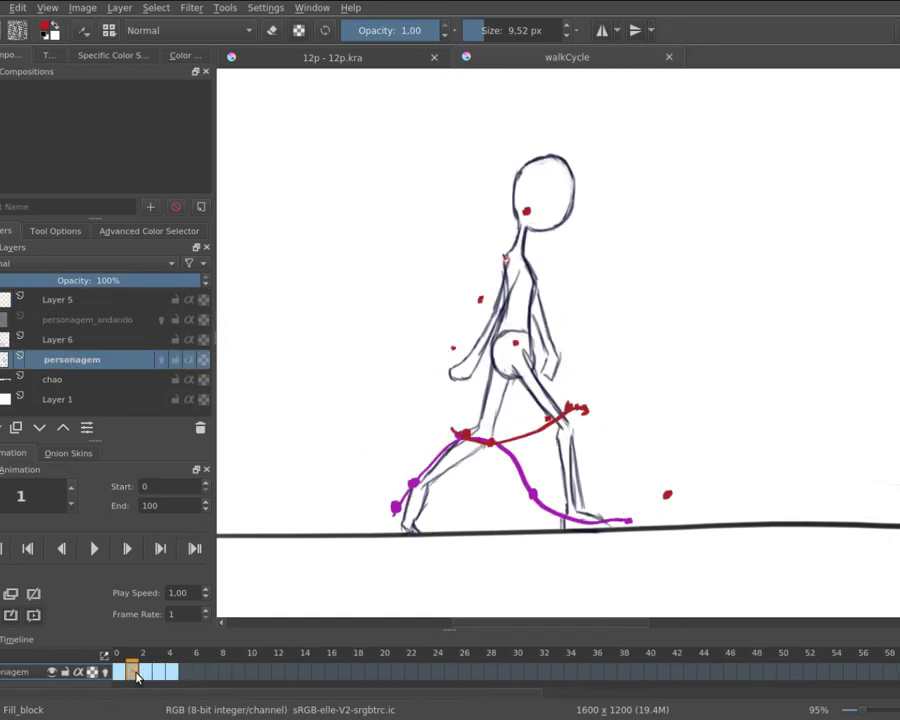
click(145, 674)
click(160, 673)
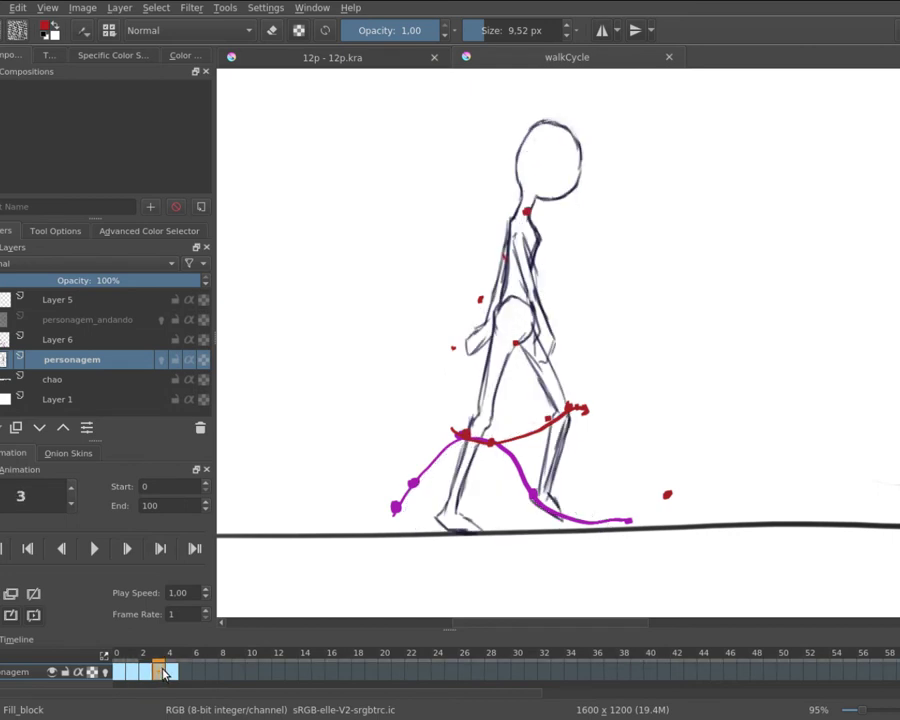
click(172, 675)
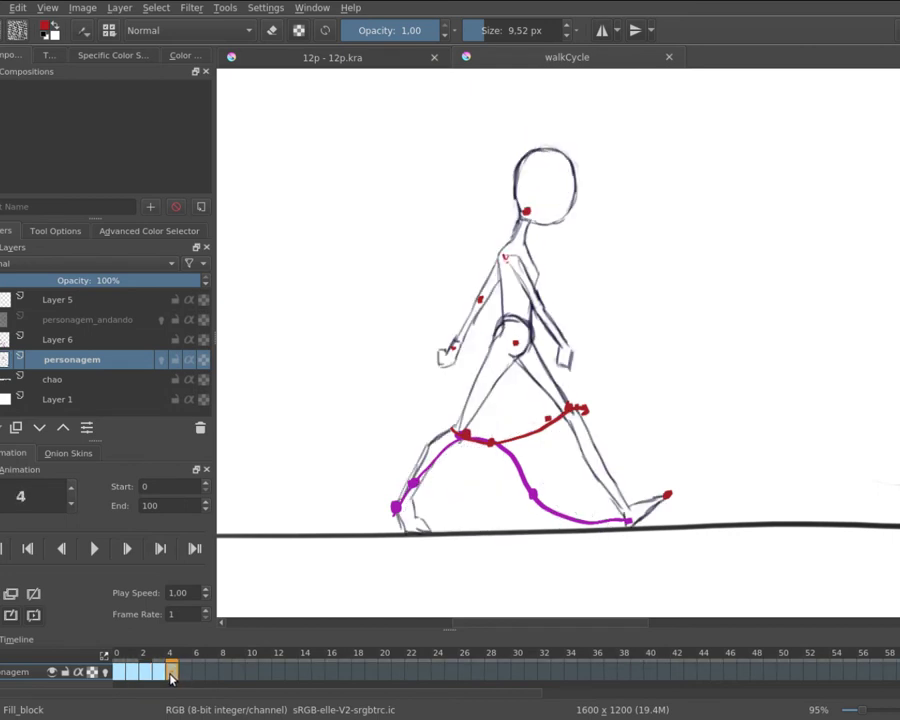
click(158, 675)
click(145, 675)
click(131, 675)
click(120, 676)
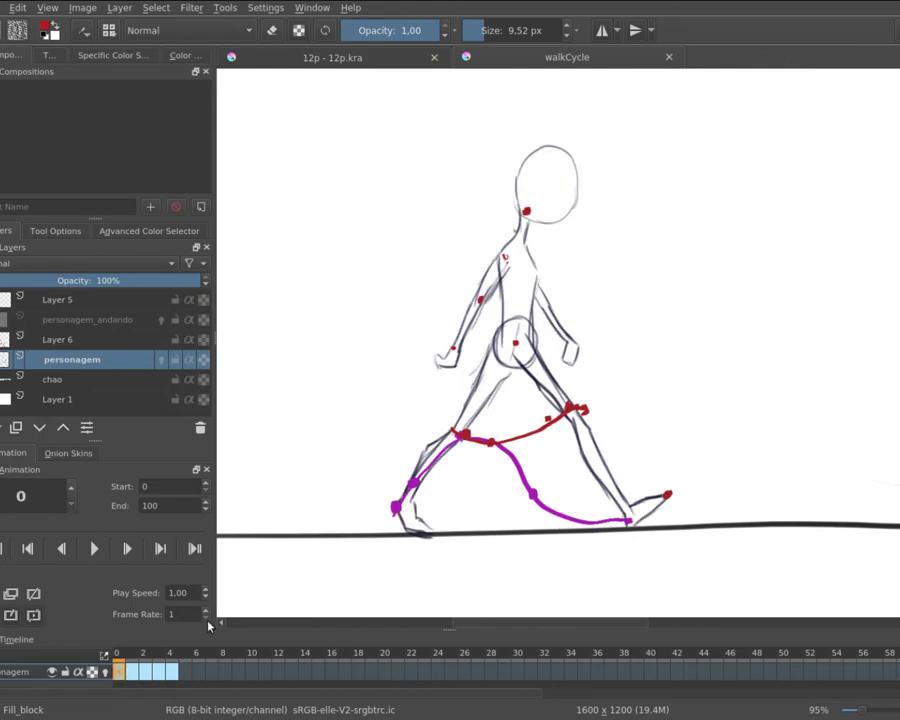
click(134, 676)
click(148, 677)
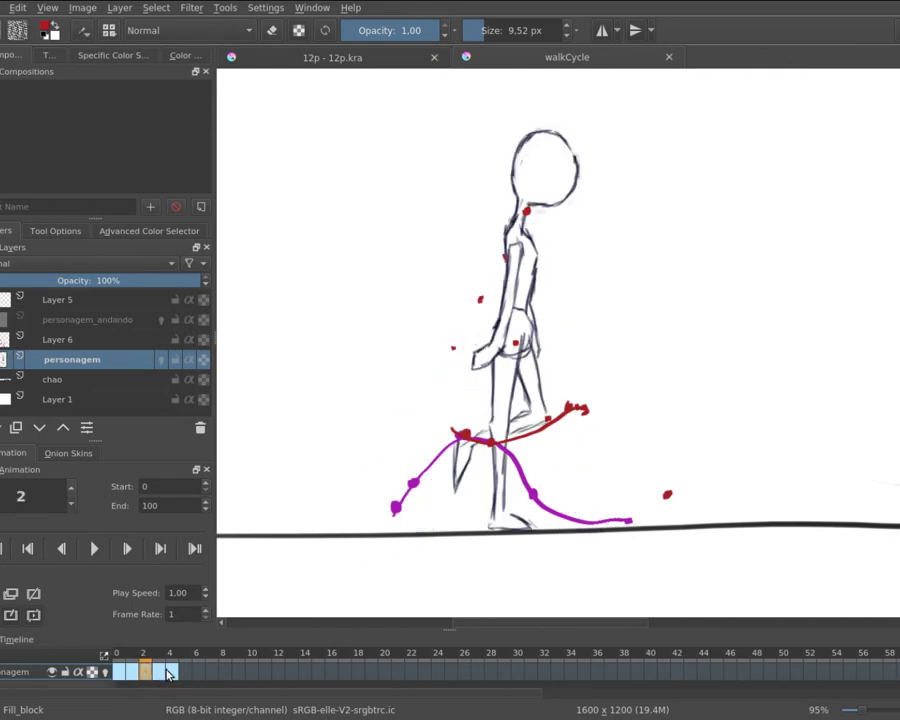
click(160, 675)
click(172, 677)
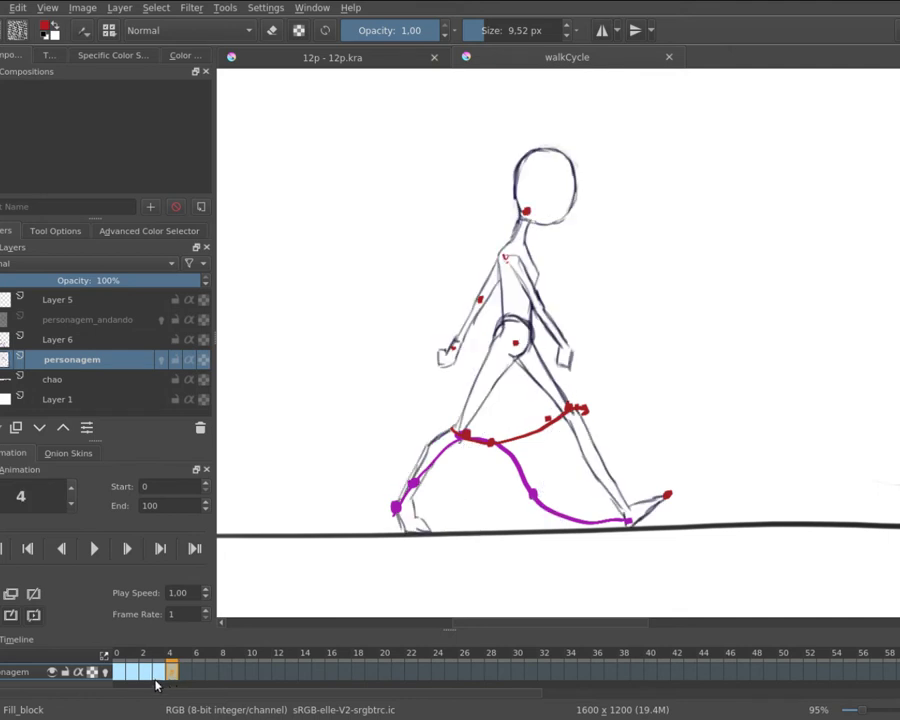
click(144, 676)
click(128, 676)
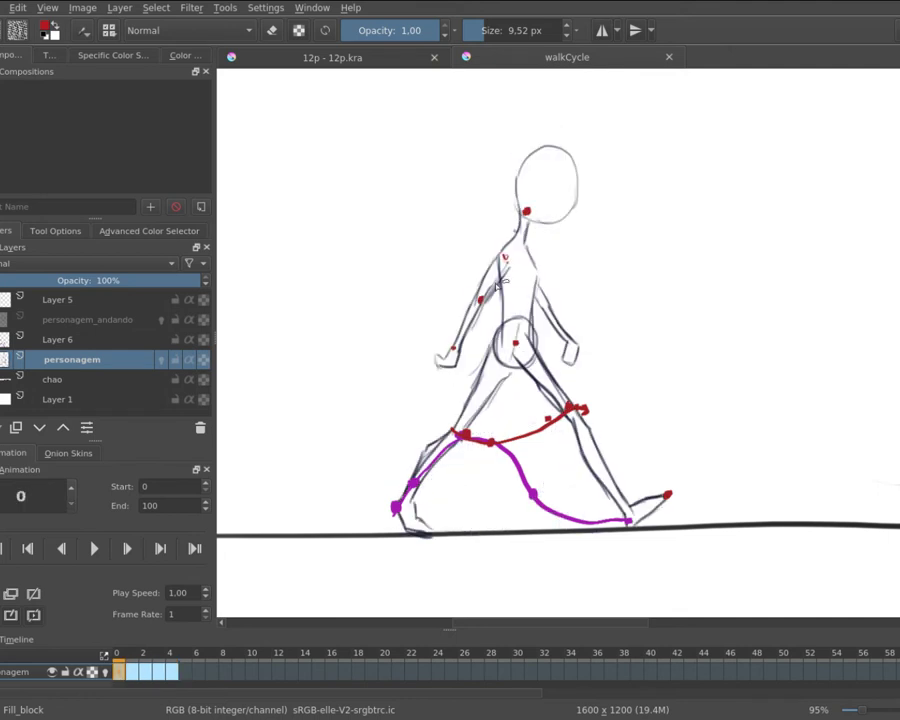
click(136, 672)
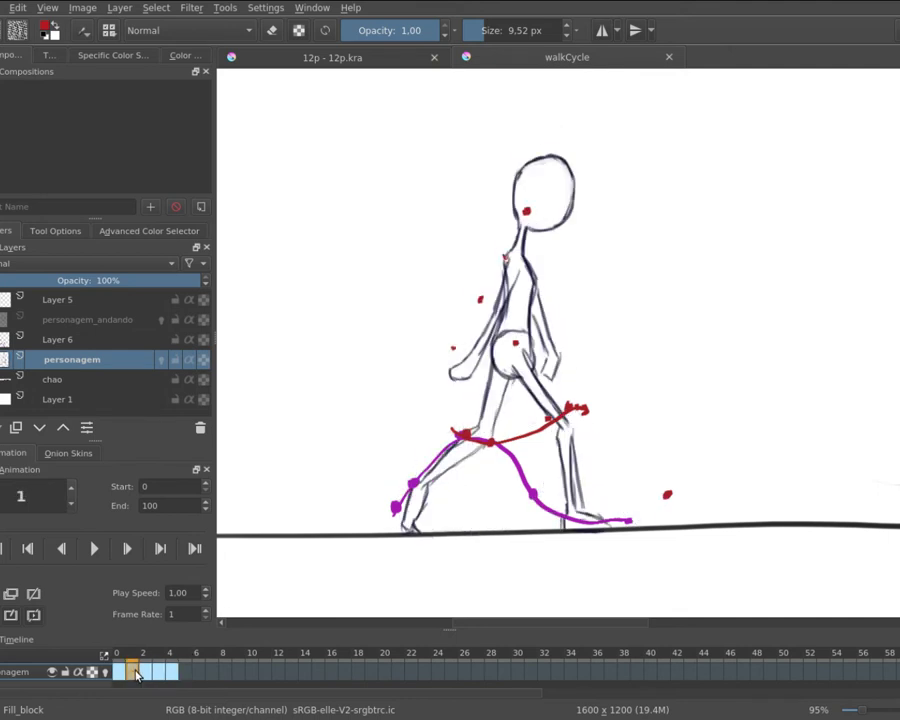
click(148, 672)
click(162, 672)
click(173, 672)
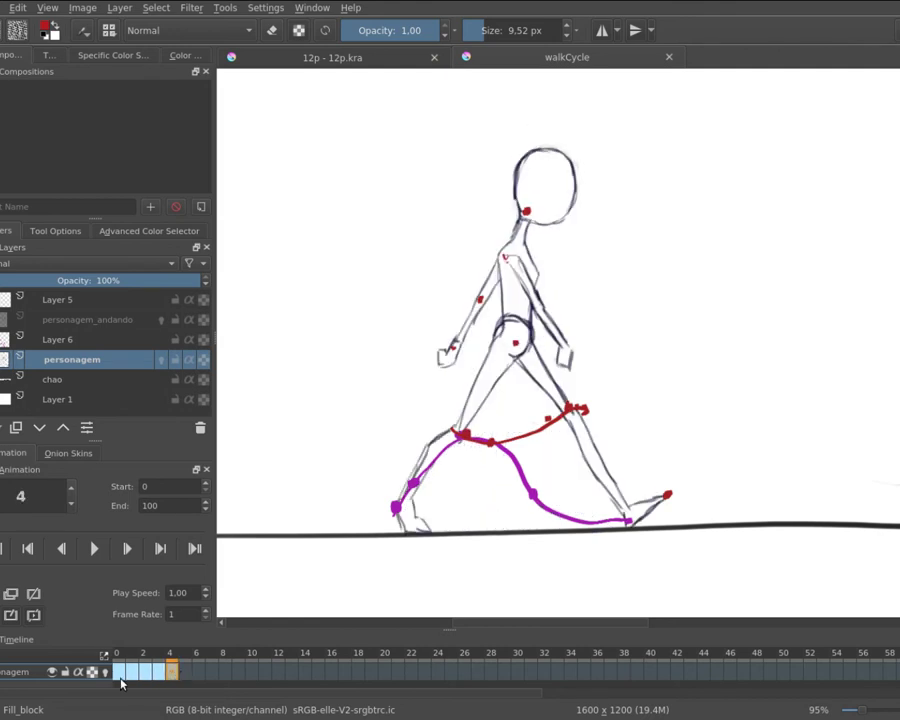
click(119, 672)
drag(551, 322, 558, 352)
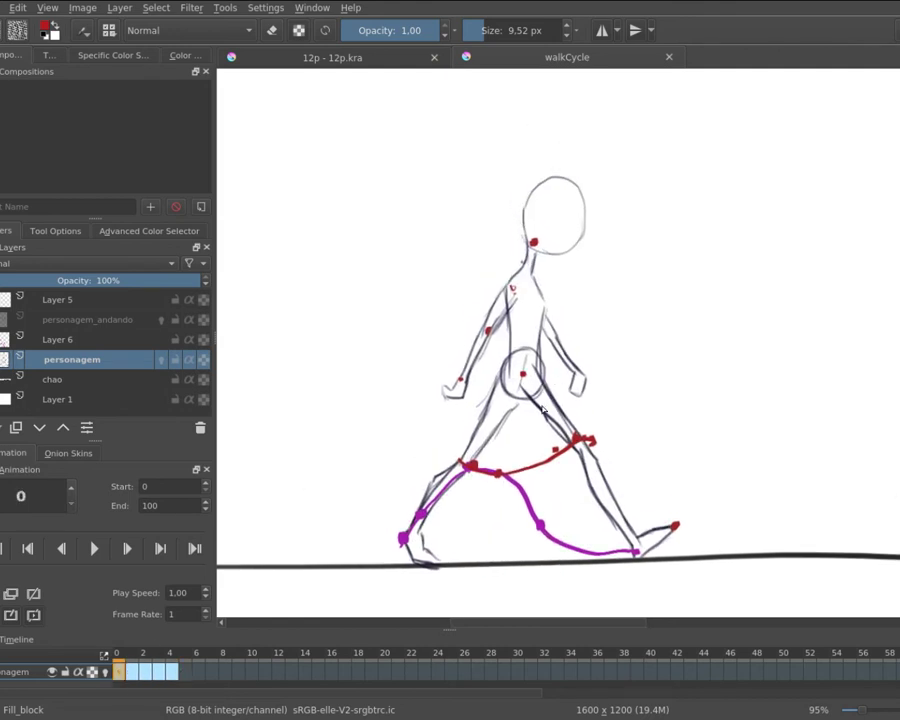
scroll(542, 409, up, 2)
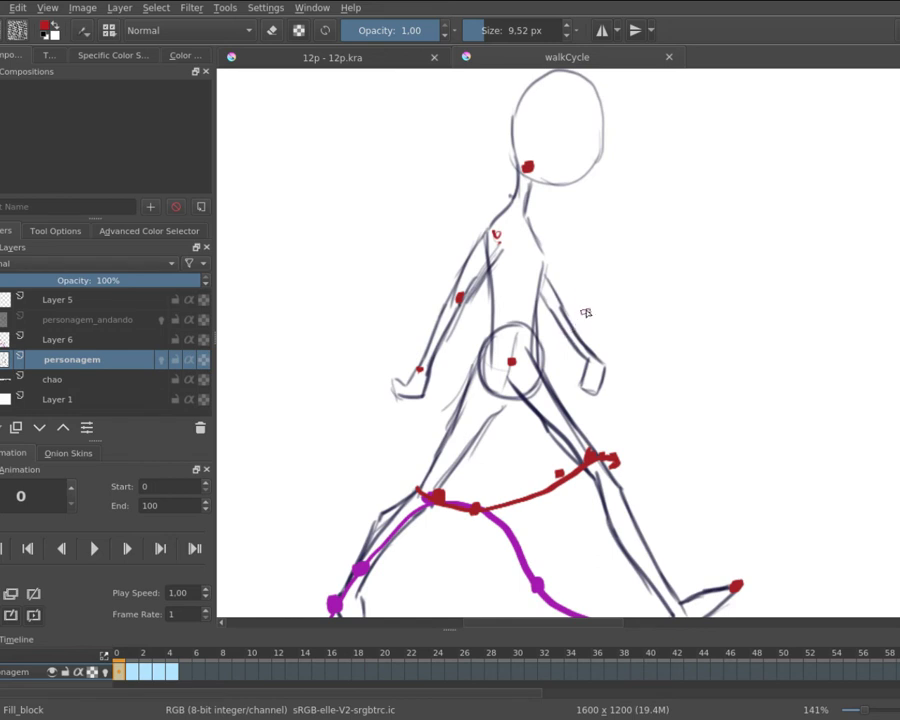
Return to the 12p document, hide the arcoFixofire, Layer 16 and braco layers, and select the arc layer with the bouncing ball.
click(385, 60)
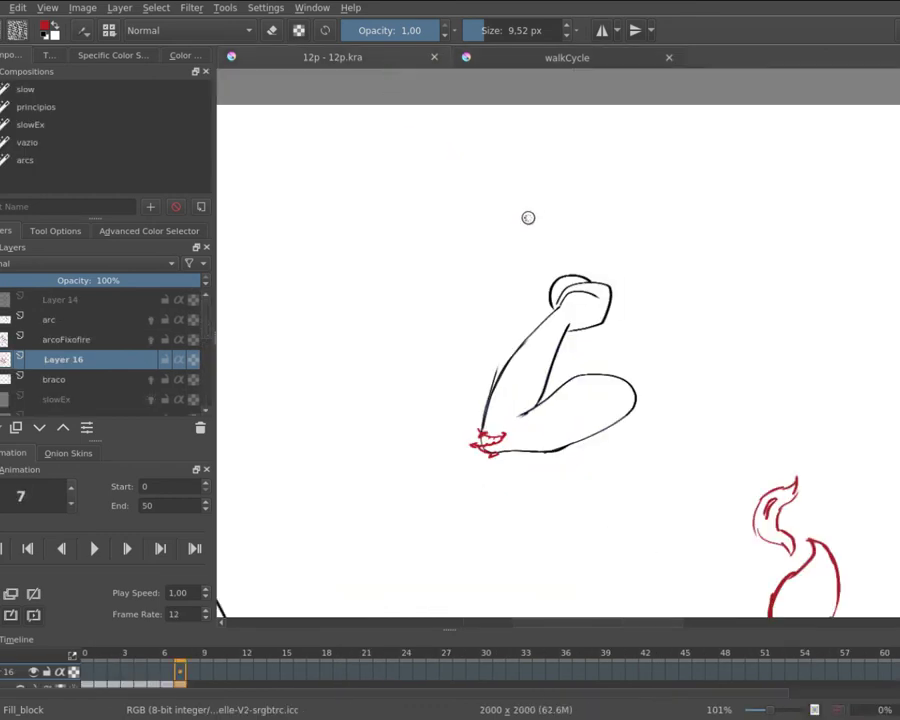
mouse_move(424, 371)
mouse_down()
mouse_move(490, 301)
mouse_move(565, 184)
mouse_up()
mouse_move(464, 283)
mouse_down()
mouse_move(573, 266)
mouse_move(746, 268)
mouse_up()
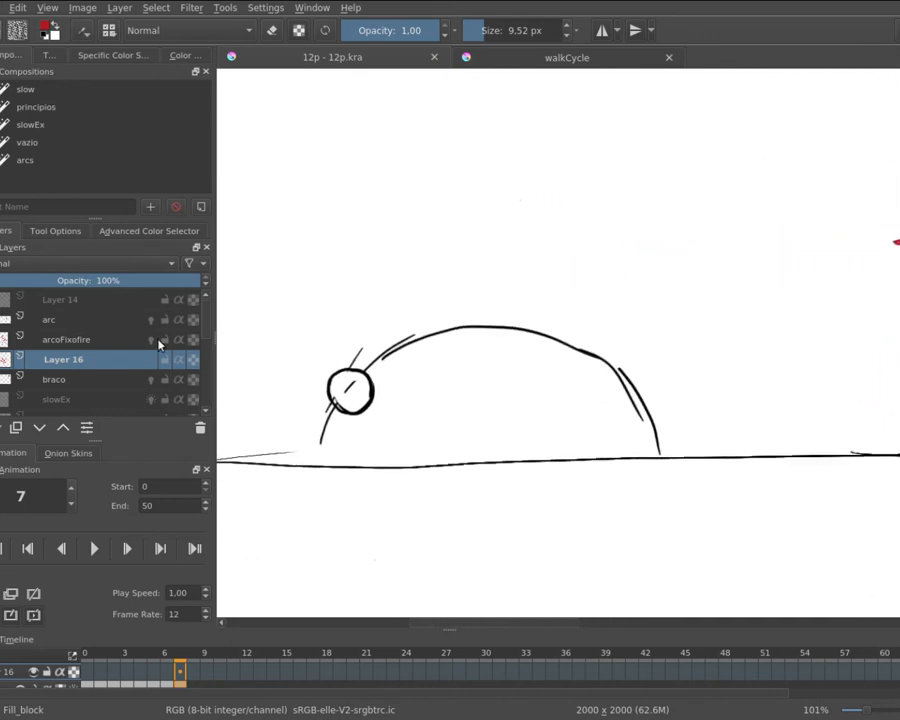
click(56, 339)
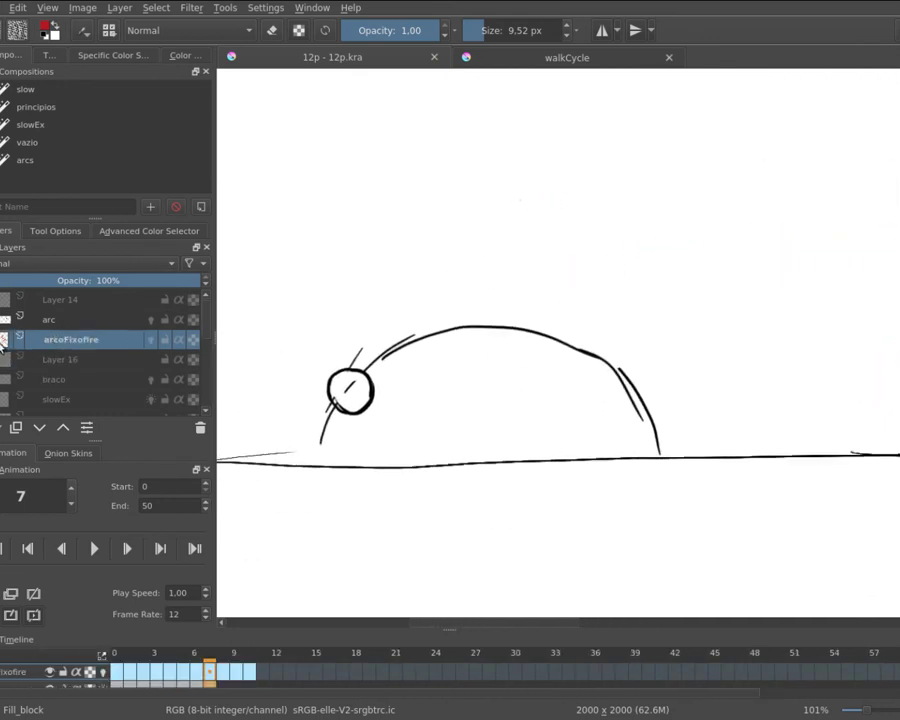
click(48, 319)
drag(355, 350, 591, 331)
scroll(528, 388, down, 2)
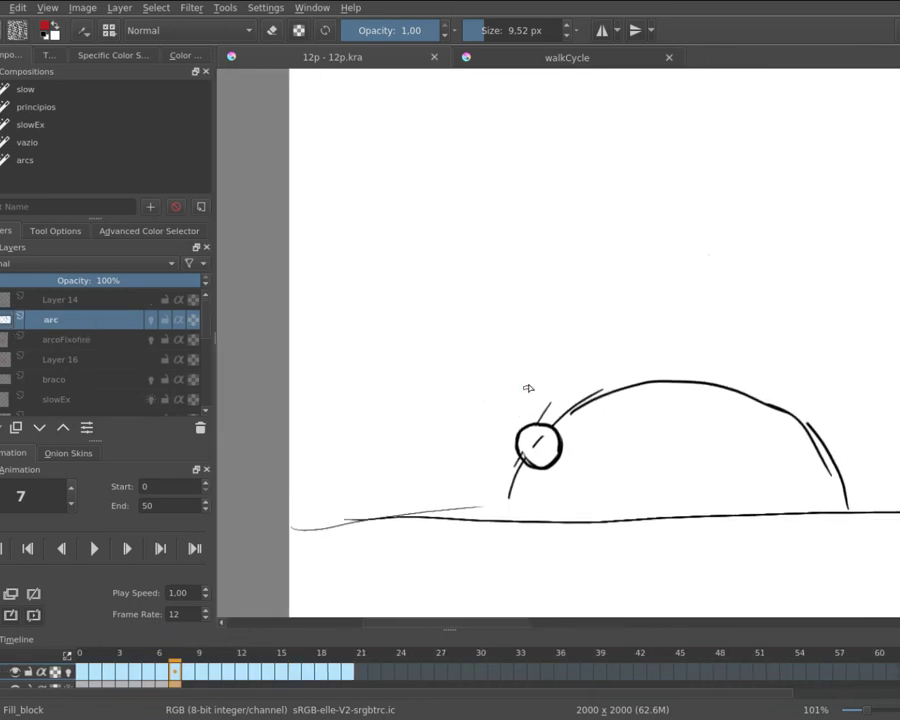
Select frames 0 to 30 of the arc layer and play the bouncing ball animation to review its motion.
drag(82, 672, 479, 678)
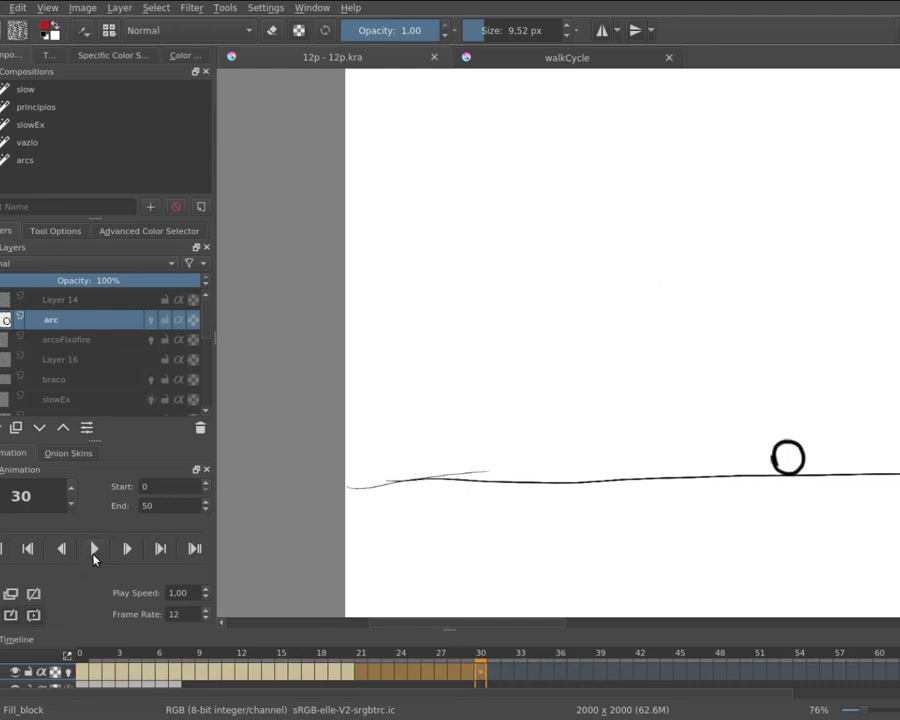
click(94, 549)
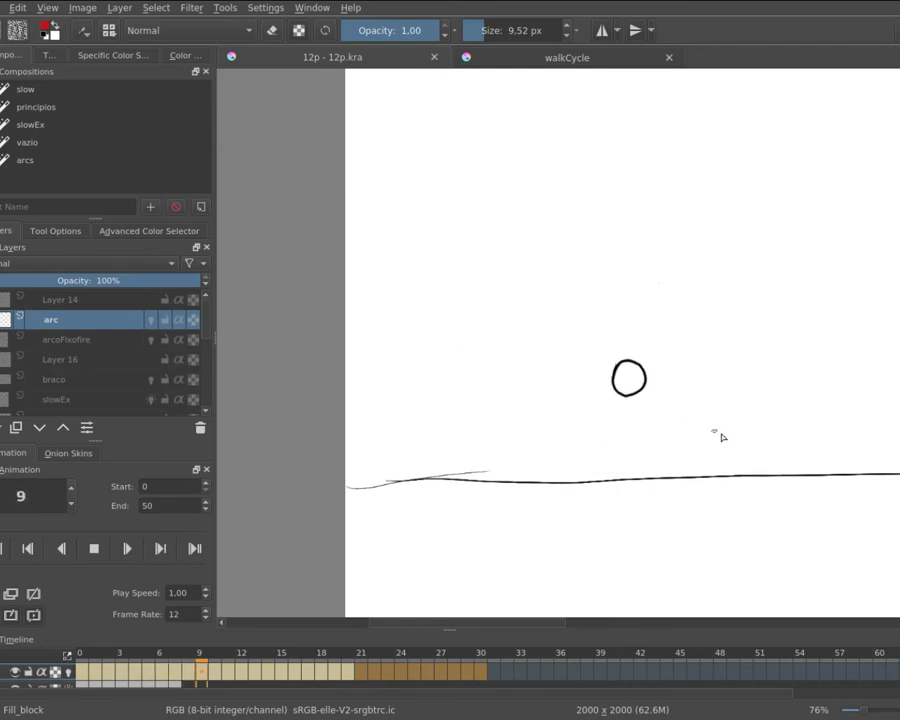
click(93, 549)
Go to frame 4, add a new layer and trace the ball's first falling arc in red down to the ground.
click(121, 672)
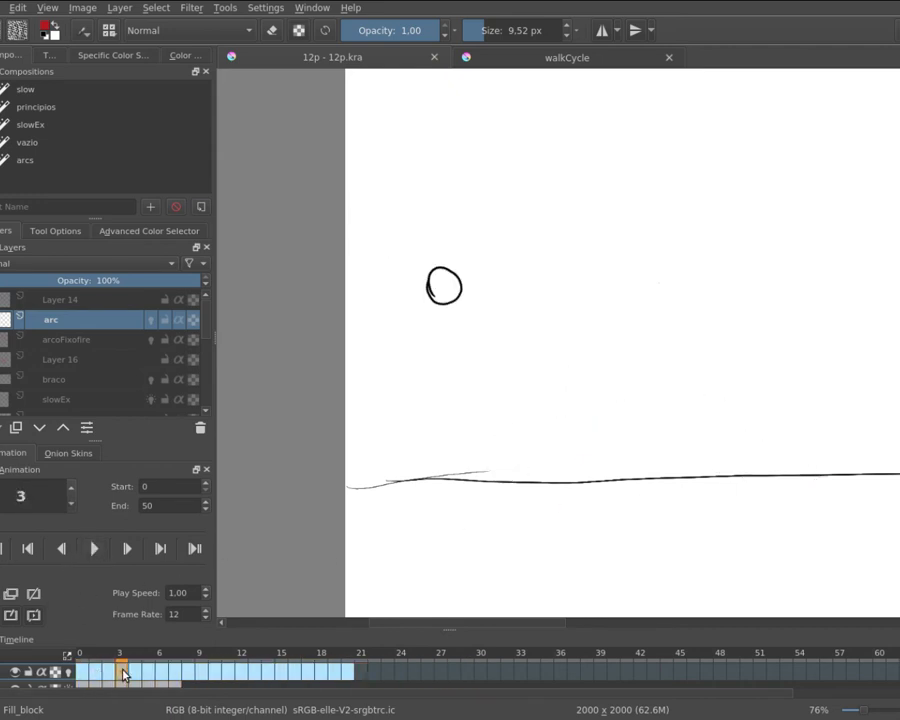
click(134, 672)
click(150, 672)
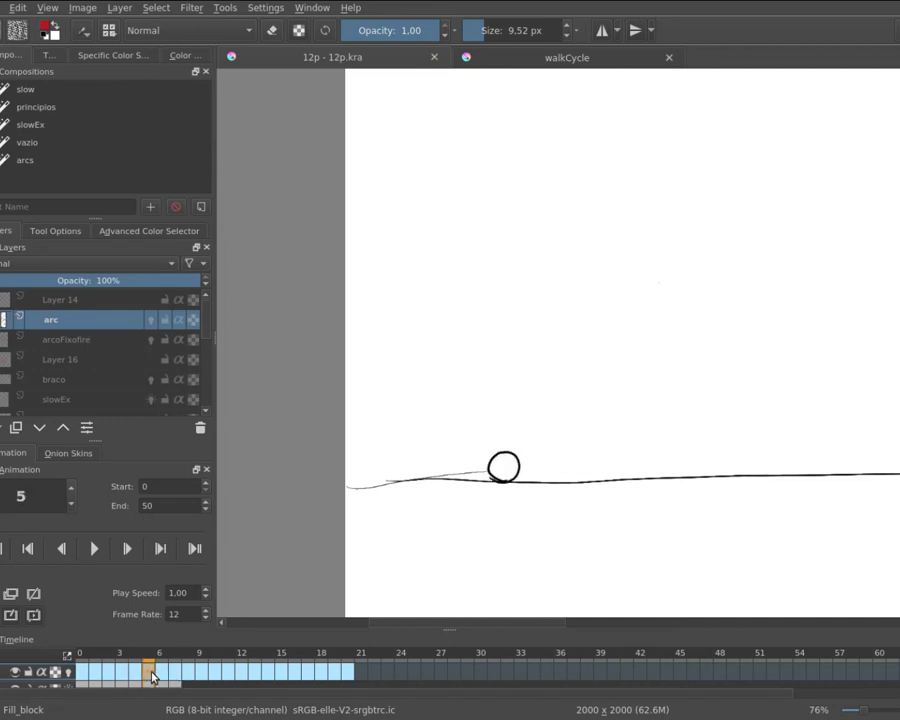
click(134, 672)
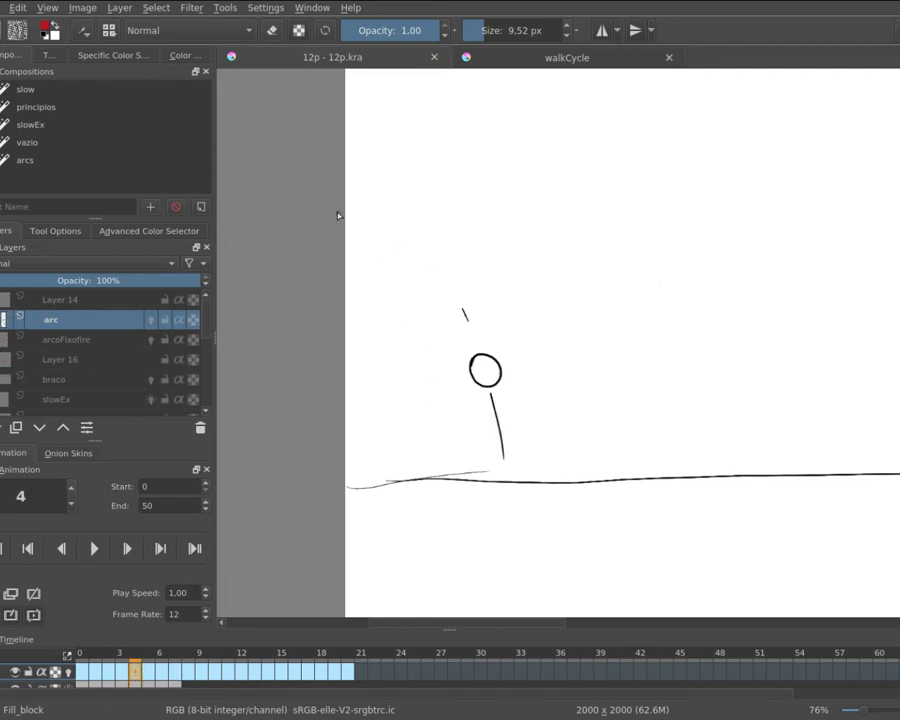
key(Insert)
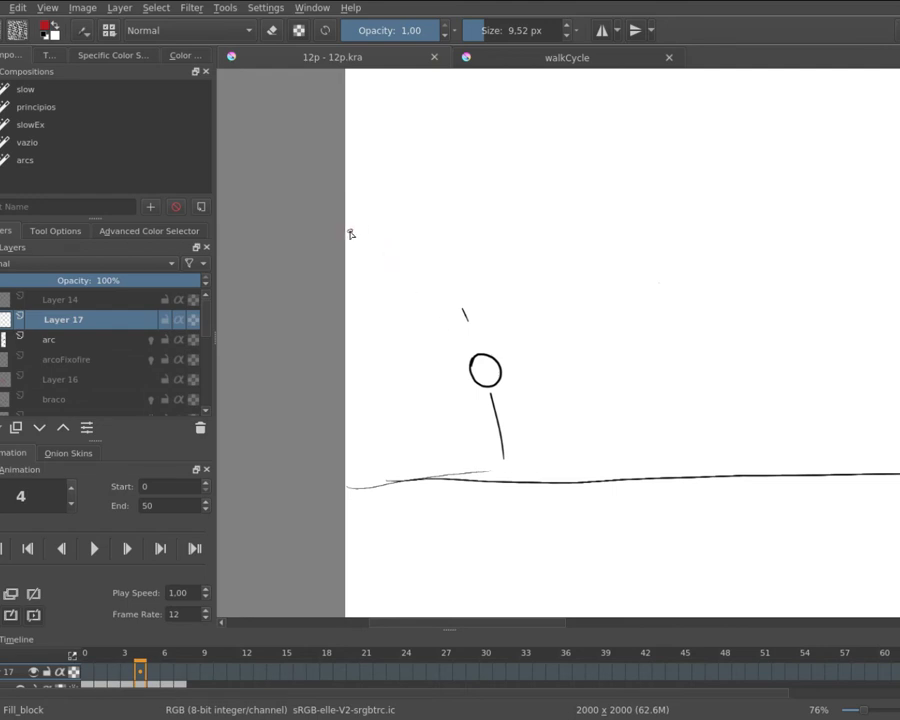
mouse_move(342, 232)
mouse_down()
mouse_move(420, 277)
mouse_move(456, 323)
mouse_move(428, 287)
mouse_move(502, 443)
mouse_move(486, 363)
mouse_move(513, 487)
mouse_move(492, 402)
mouse_move(499, 435)
mouse_up()
Advance through the frames to frame 13 and trace the ball's second bounce in red as an arc from ground to ground.
click(156, 670)
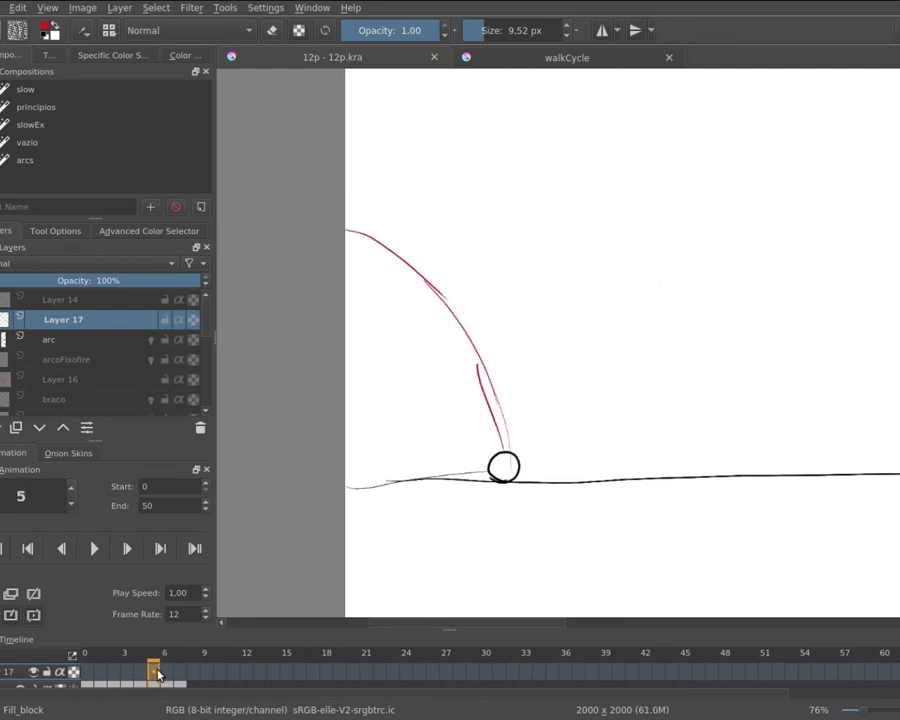
click(172, 672)
click(186, 674)
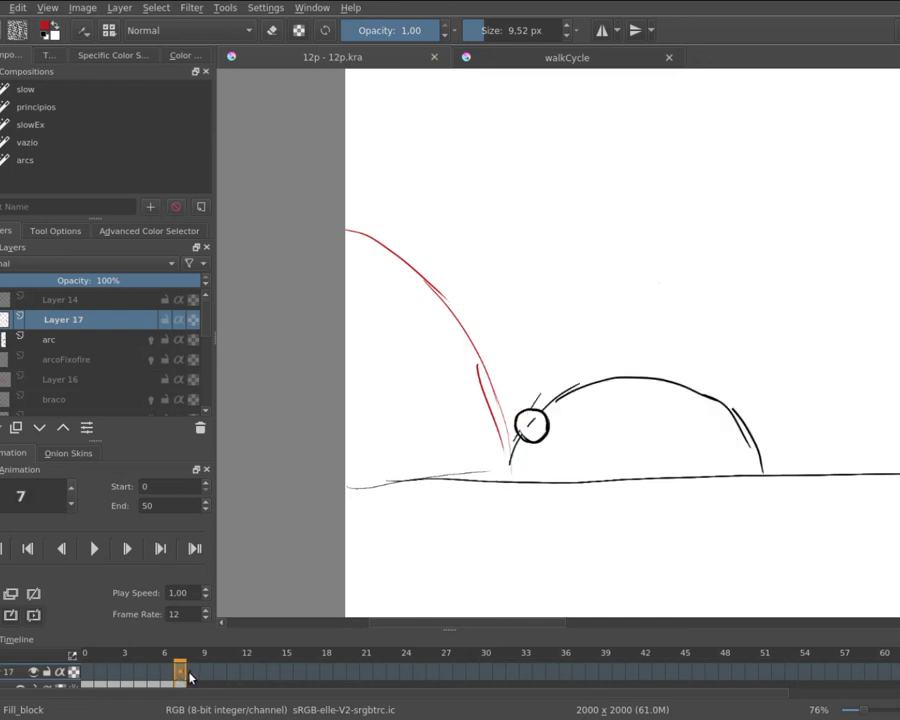
click(193, 676)
click(206, 674)
click(244, 676)
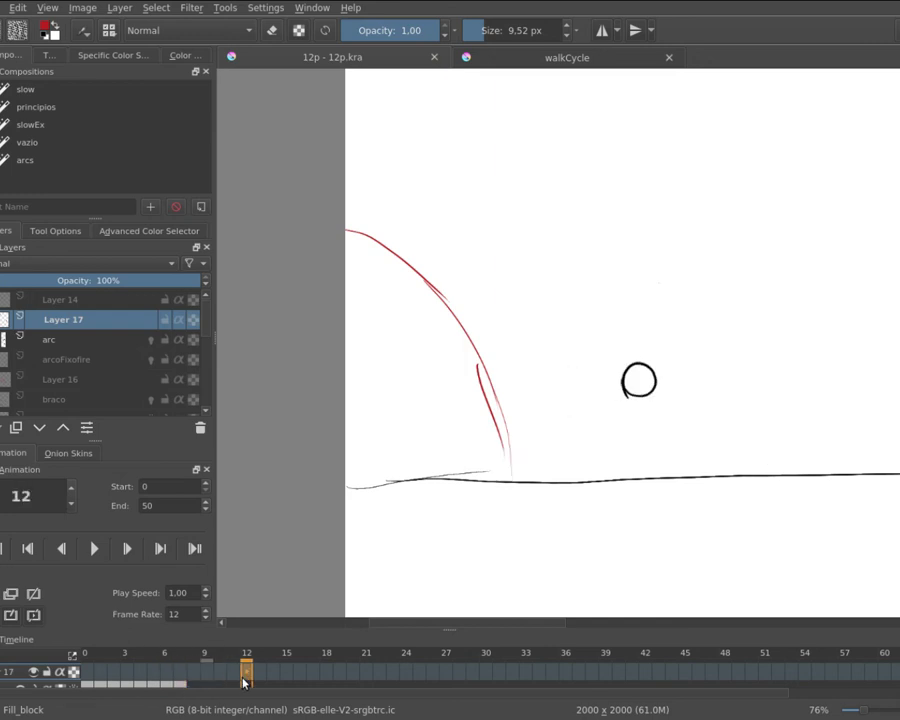
click(258, 680)
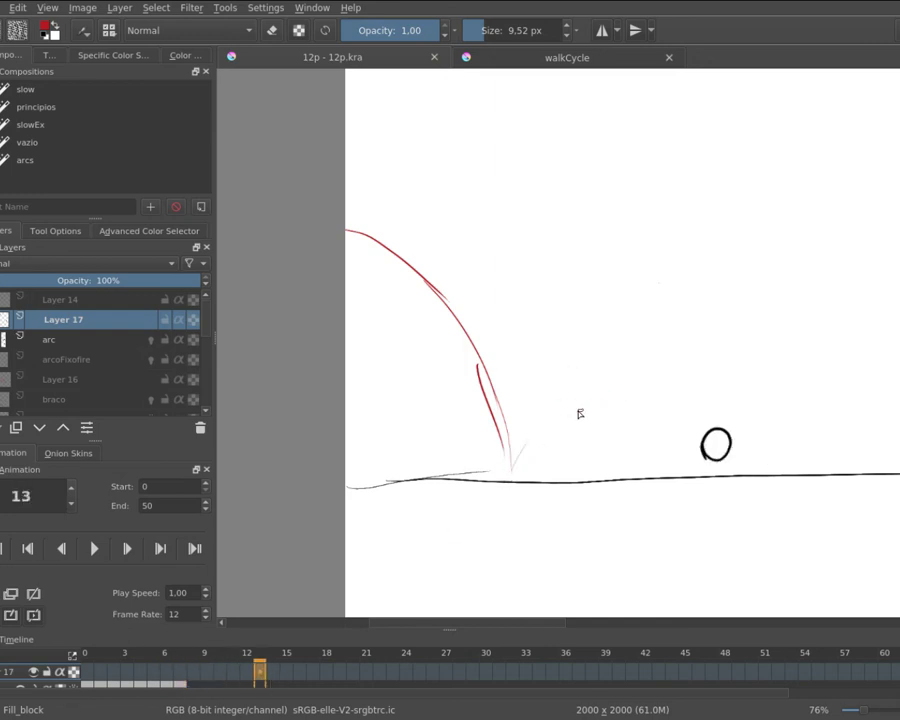
drag(545, 407, 601, 385)
mouse_move(725, 455)
mouse_down()
mouse_move(692, 418)
mouse_move(658, 404)
mouse_move(563, 425)
mouse_move(585, 405)
mouse_move(509, 484)
mouse_move(573, 408)
mouse_move(603, 401)
mouse_move(684, 412)
mouse_move(727, 451)
mouse_move(706, 431)
mouse_move(726, 476)
mouse_up()
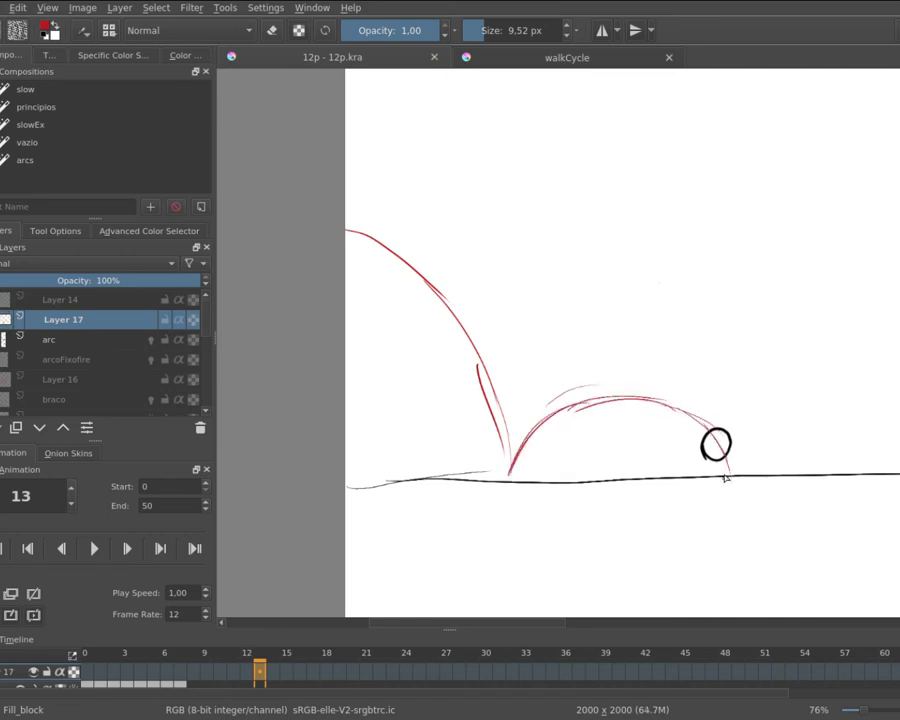
Trace the ball's small third bounce in red while advancing from frame 16 to frame 20.
click(312, 677)
click(296, 674)
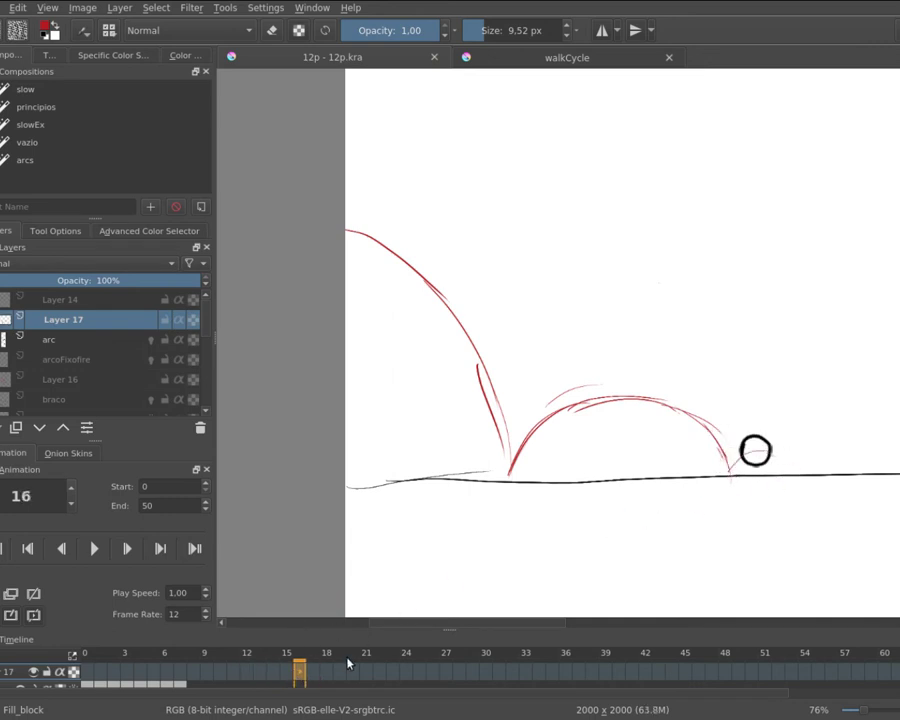
click(324, 677)
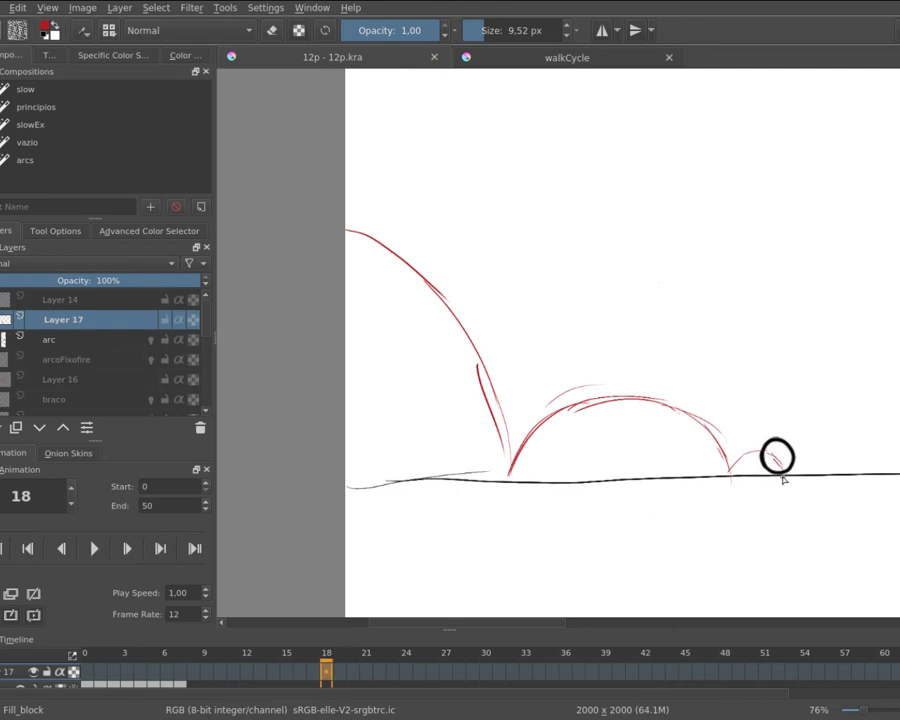
click(341, 676)
click(356, 676)
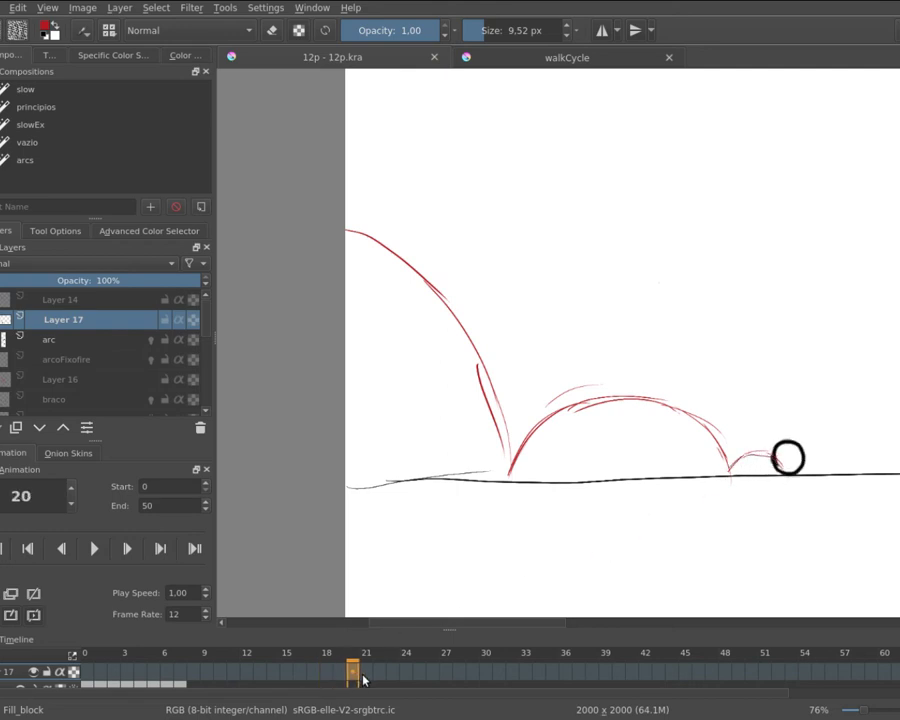
Finish the ball's path with a small red arrow at frame 21 and retrace the first falling arc in red at frame 2.
click(368, 676)
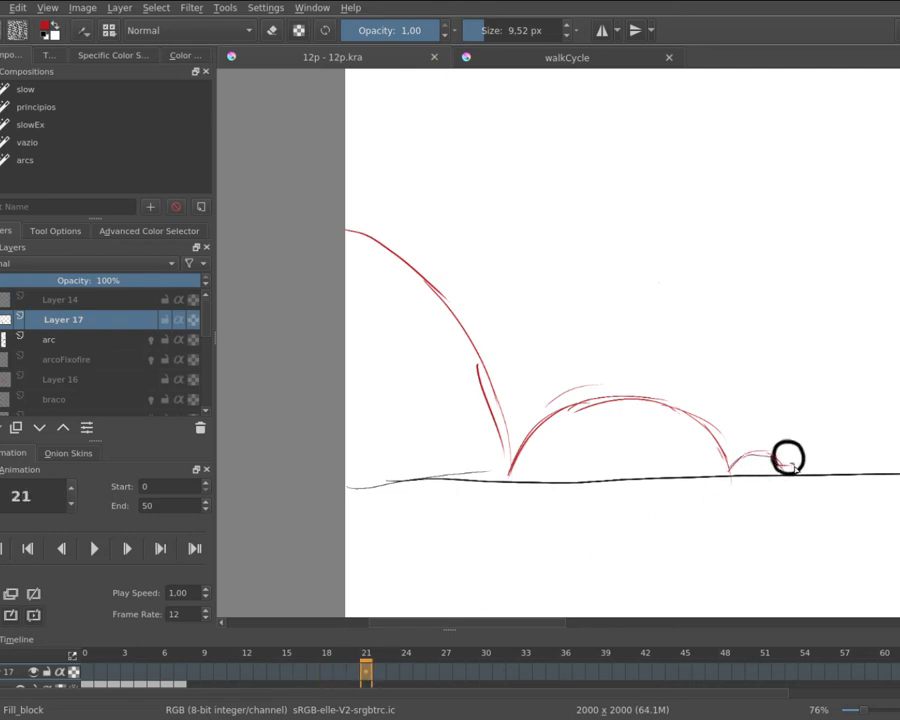
drag(498, 503, 480, 522)
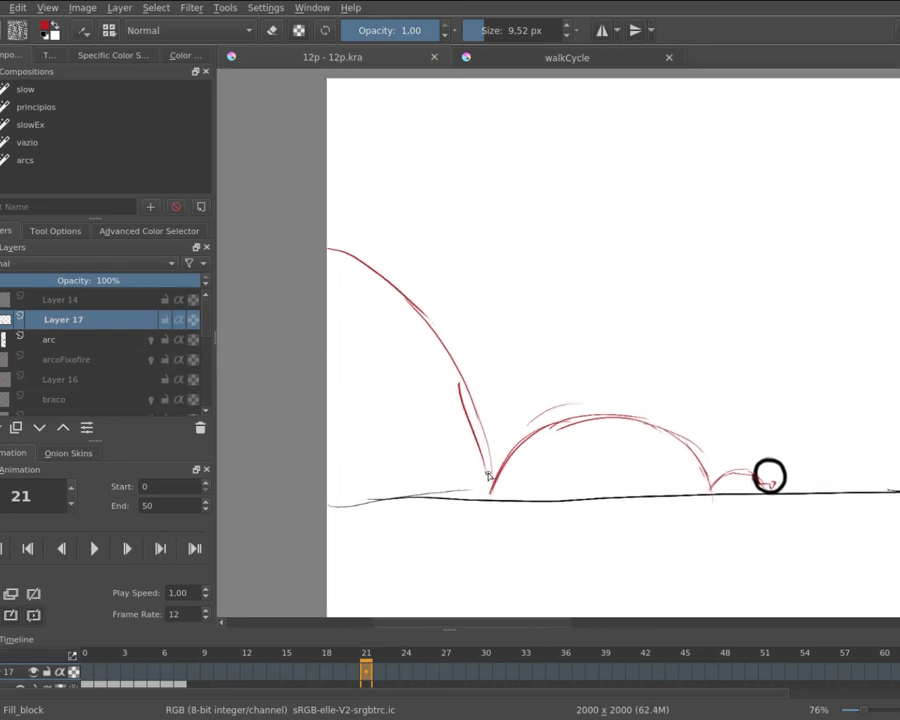
click(92, 683)
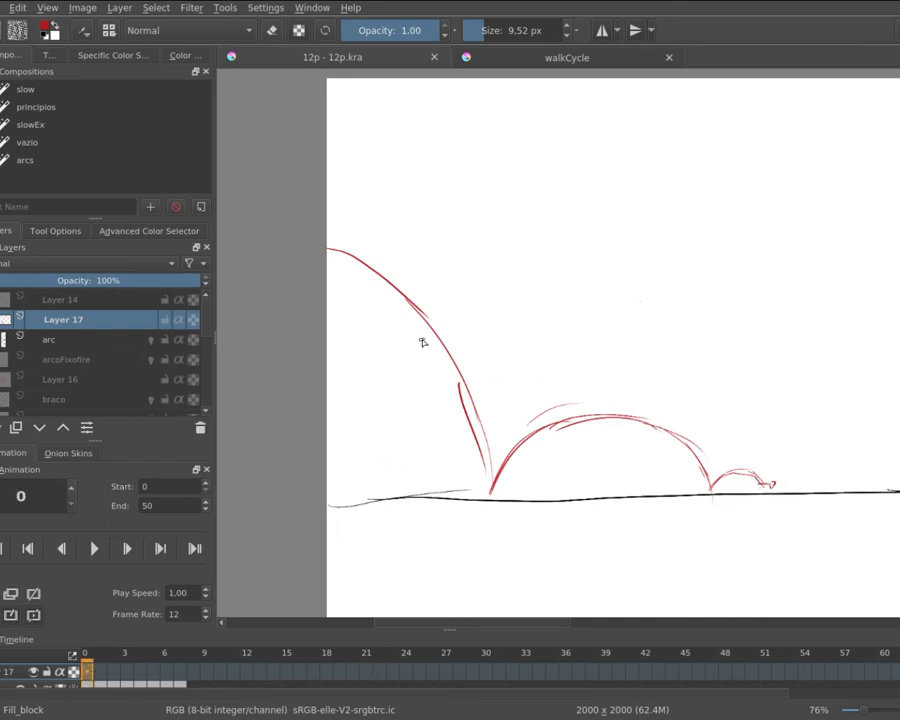
drag(97, 683, 120, 684)
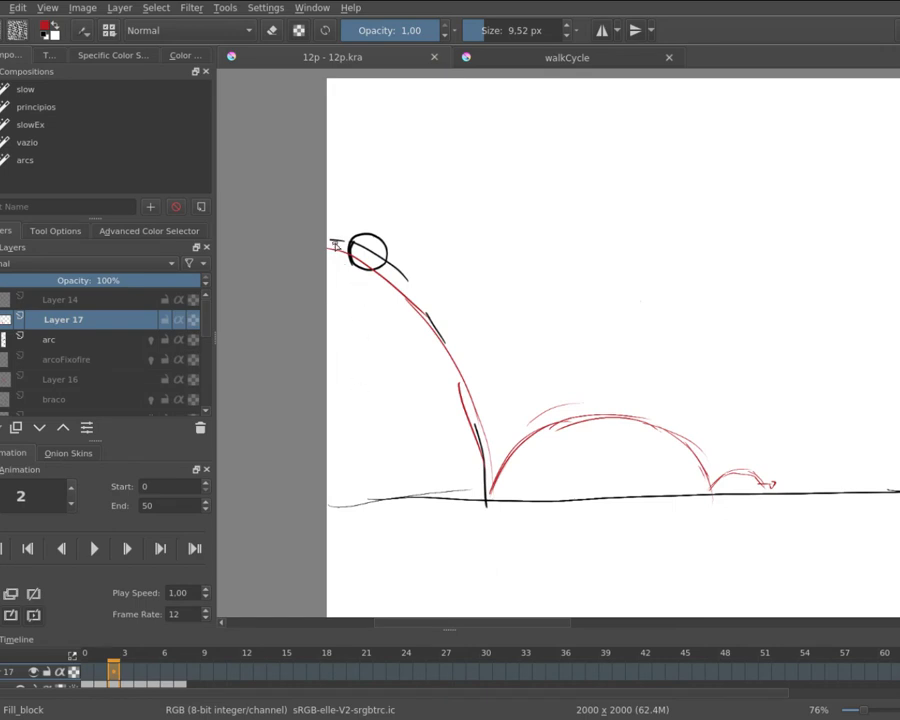
mouse_move(328, 243)
mouse_down()
mouse_move(410, 271)
mouse_move(379, 259)
mouse_move(459, 385)
mouse_move(439, 340)
mouse_move(462, 371)
mouse_move(484, 461)
mouse_up()
drag(465, 394, 482, 502)
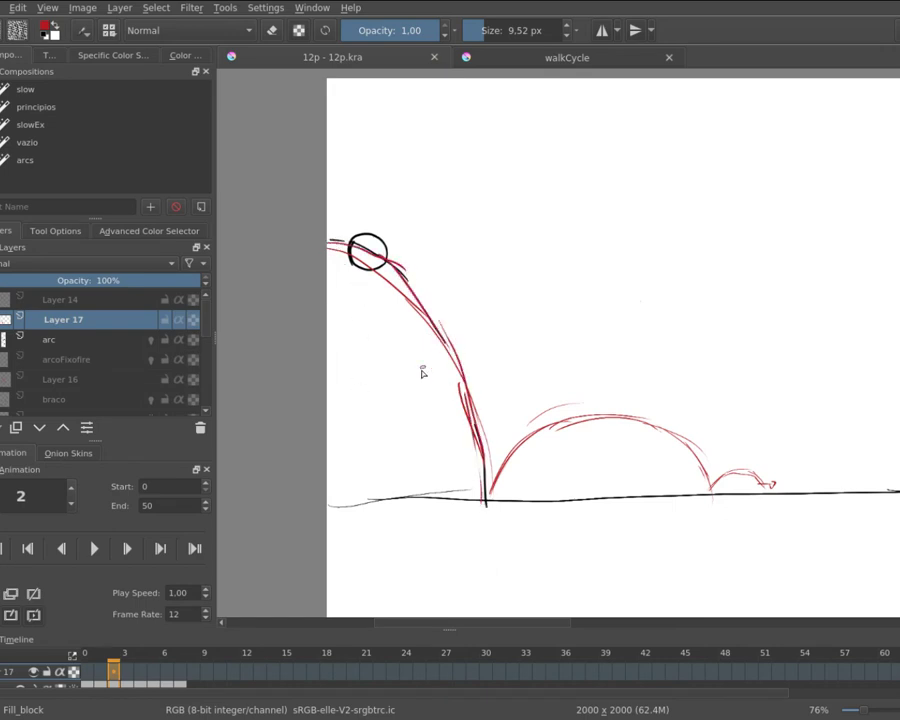
drag(422, 372, 412, 382)
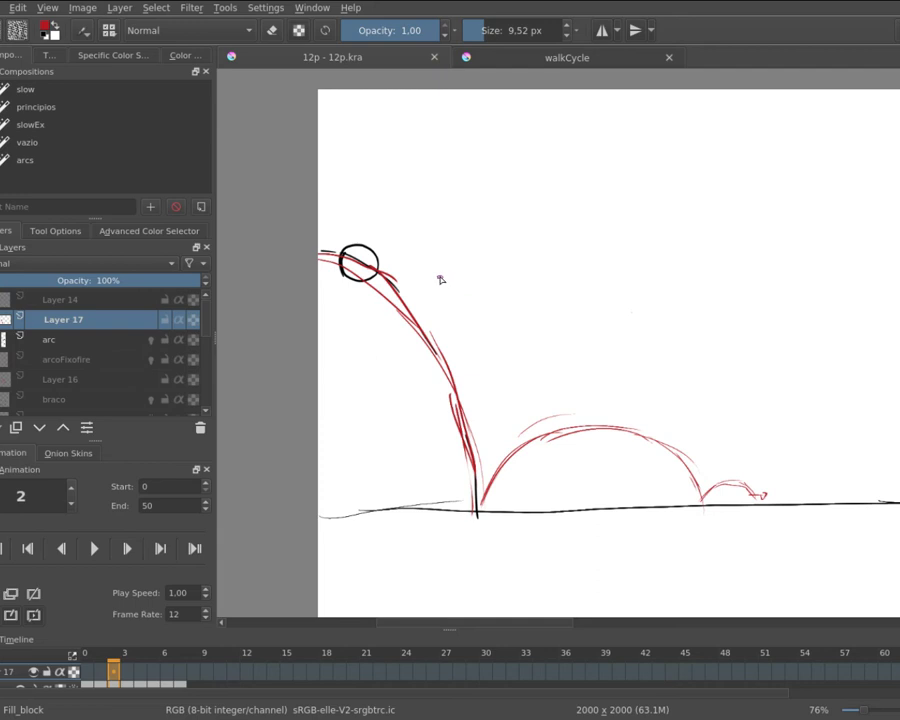
Switch the brush colour to blue and draw a long horizontal arrow and a shorter downward arrow from the ball's centre at frame 2.
scroll(430, 330, up, 4)
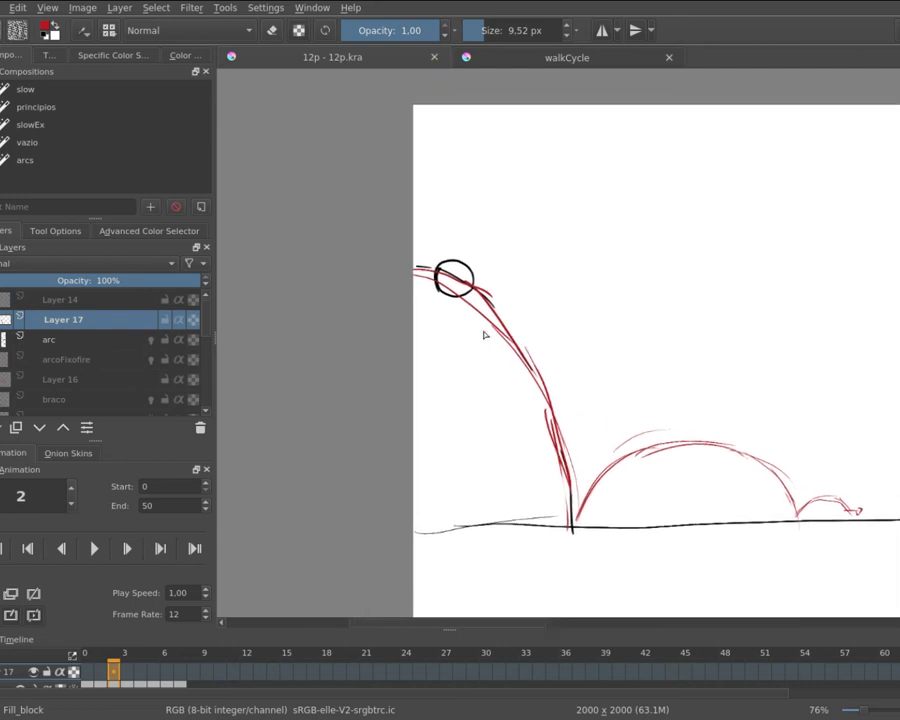
right_click(492, 281)
click(538, 247)
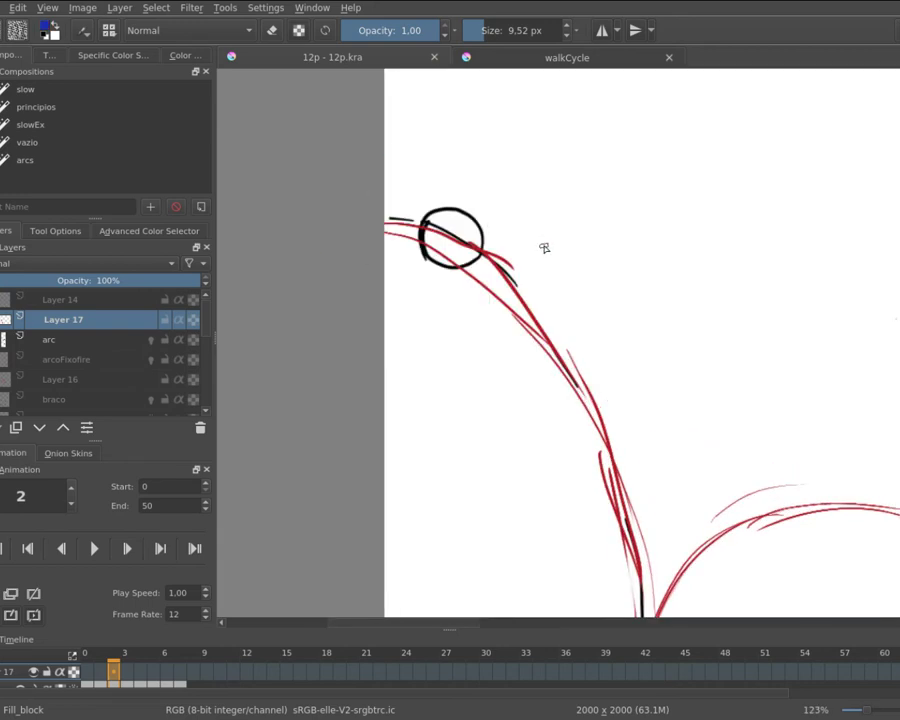
drag(513, 257, 462, 279)
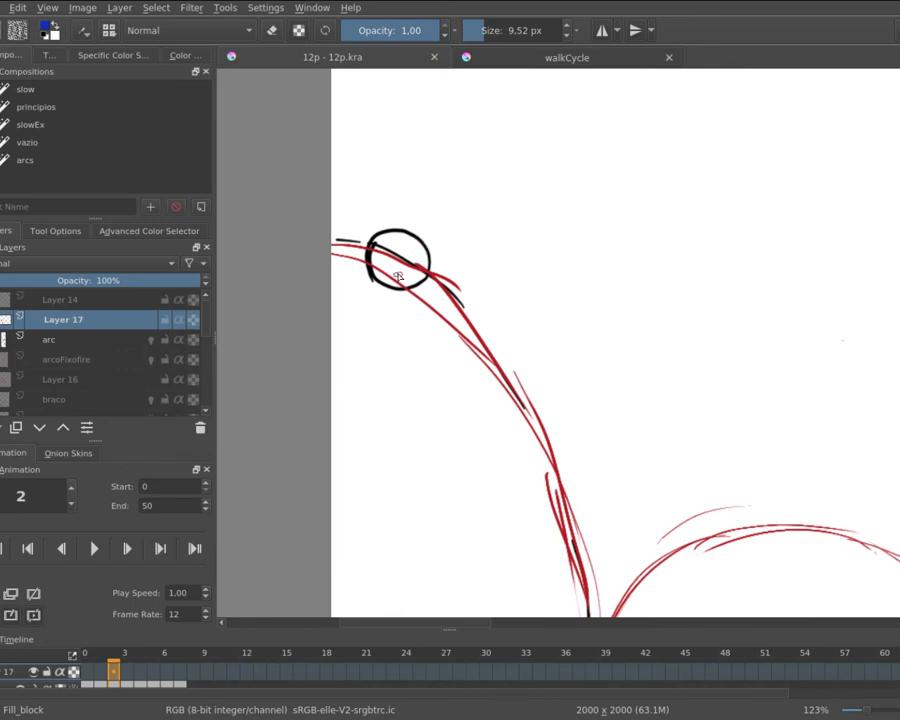
drag(424, 320, 386, 257)
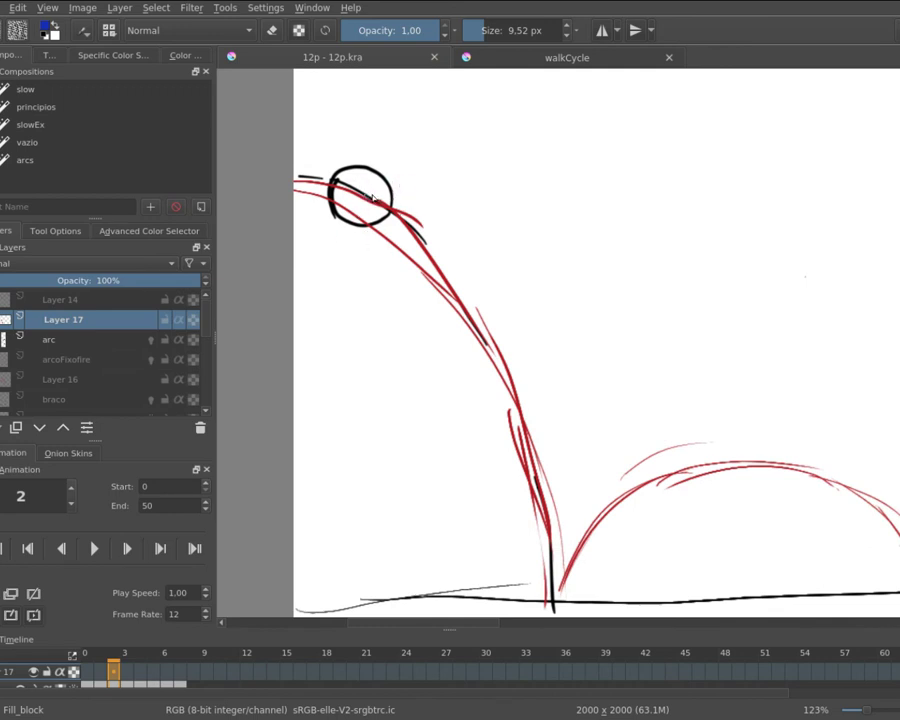
mouse_move(369, 196)
mouse_down()
mouse_move(462, 197)
mouse_move(453, 206)
mouse_up()
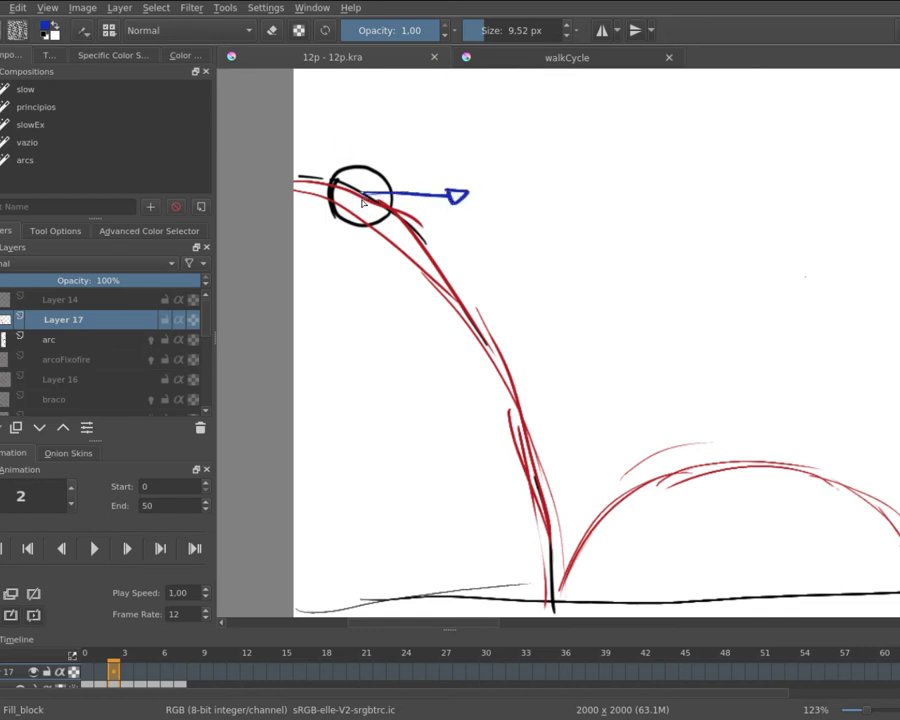
mouse_move(364, 228)
mouse_down()
mouse_move(359, 197)
mouse_move(361, 243)
mouse_up()
drag(355, 237, 368, 238)
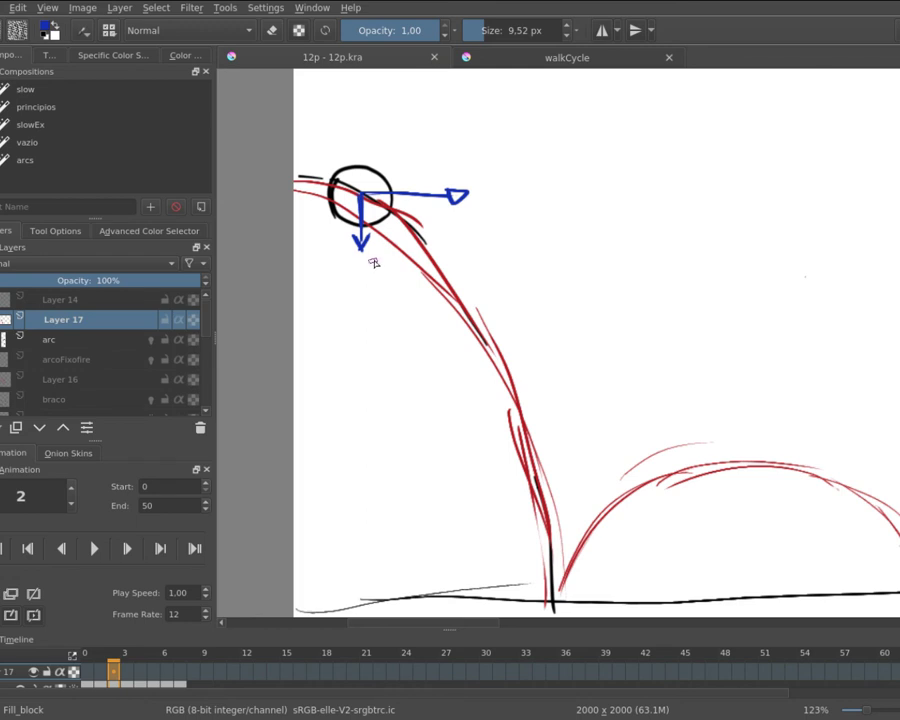
At frame 4, draw a long blue downward arrow and a shorter horizontal arrow from the falling ball's centre.
click(142, 671)
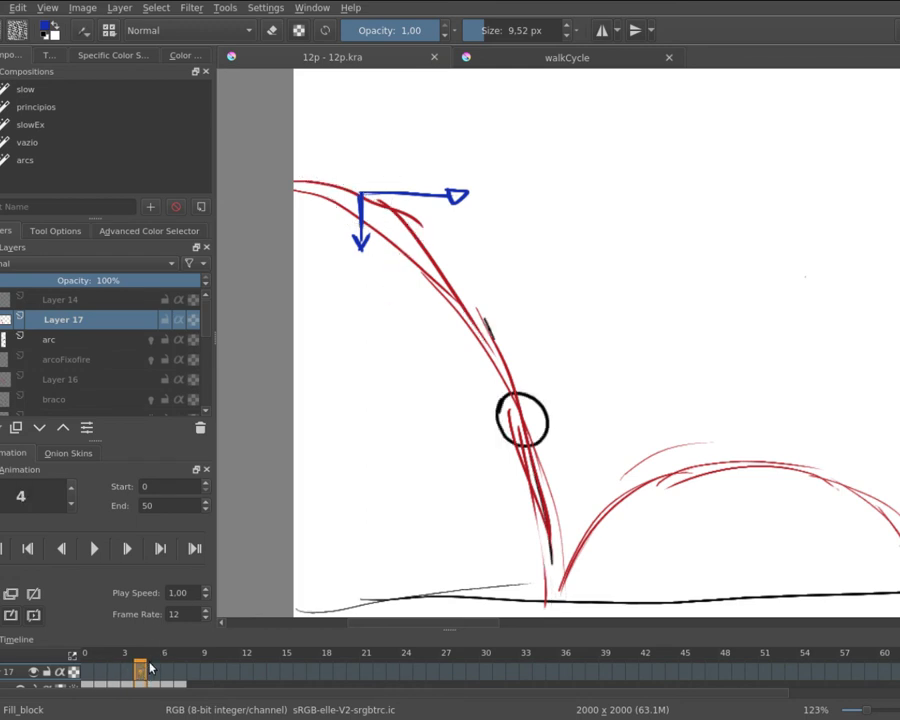
mouse_move(474, 418)
mouse_down()
mouse_move(440, 378)
mouse_move(486, 464)
mouse_move(486, 493)
mouse_up()
drag(487, 376, 580, 377)
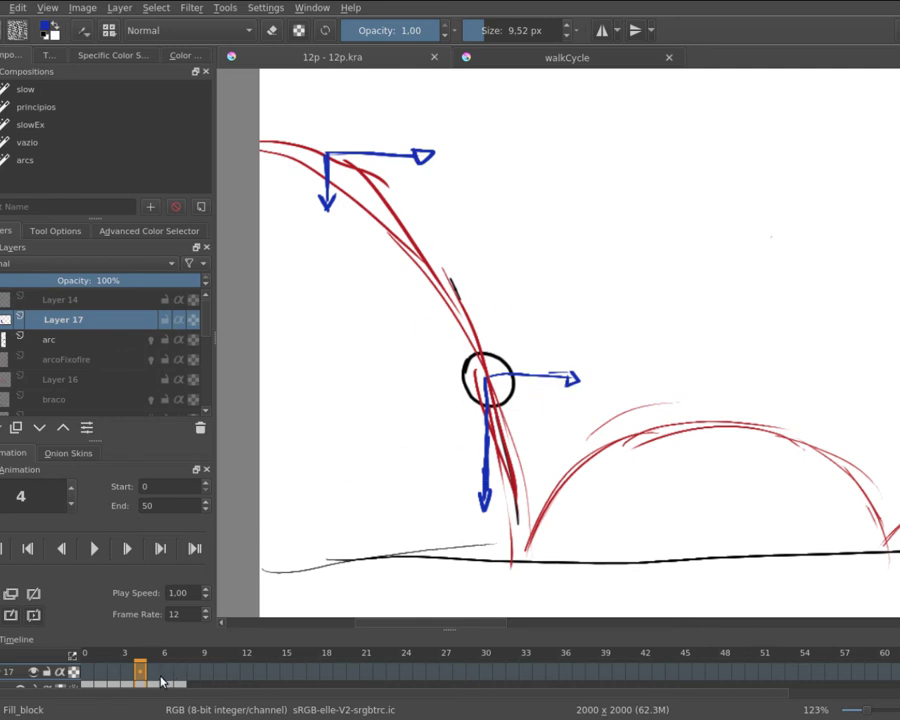
At frame 6, draw only a blue horizontal arrow from the centre of the ball touching the ground.
drag(183, 675, 197, 681)
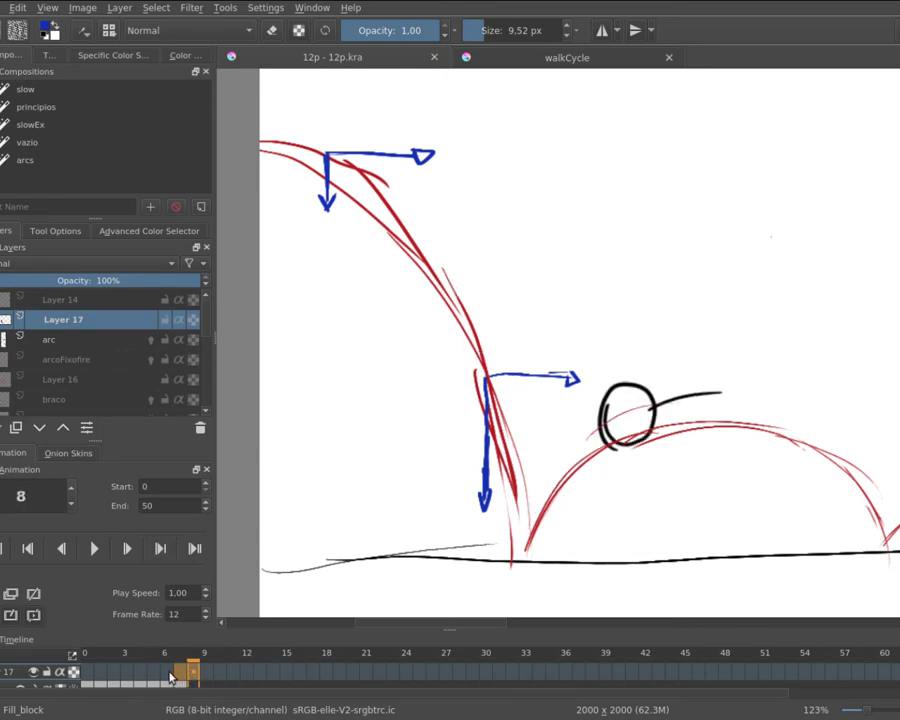
click(171, 675)
drag(572, 483, 453, 382)
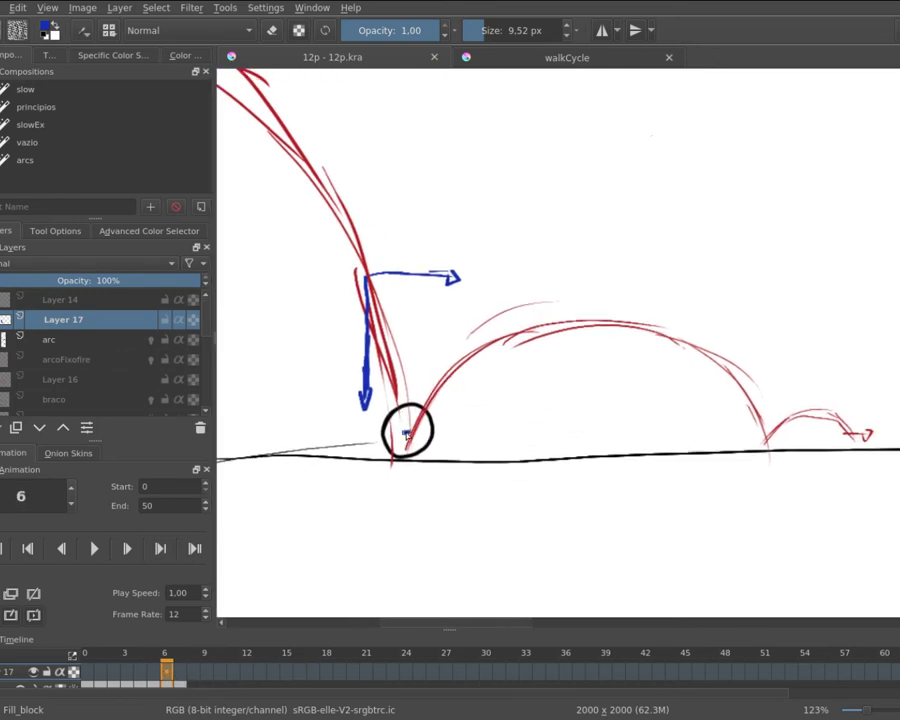
drag(406, 432, 460, 431)
drag(430, 350, 496, 410)
drag(539, 487, 532, 410)
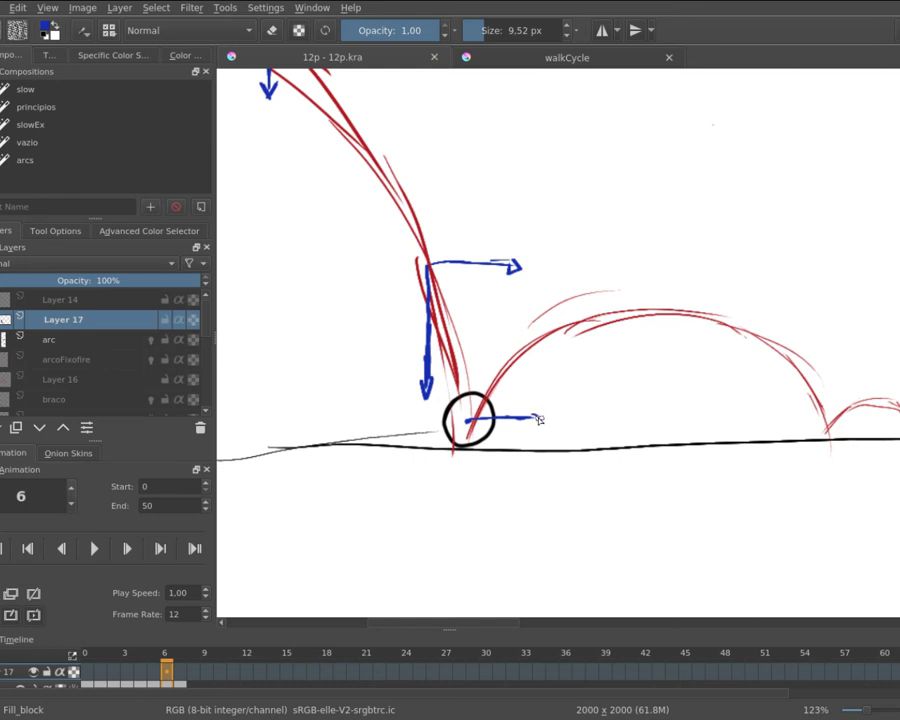
drag(540, 420, 539, 427)
drag(474, 409, 477, 424)
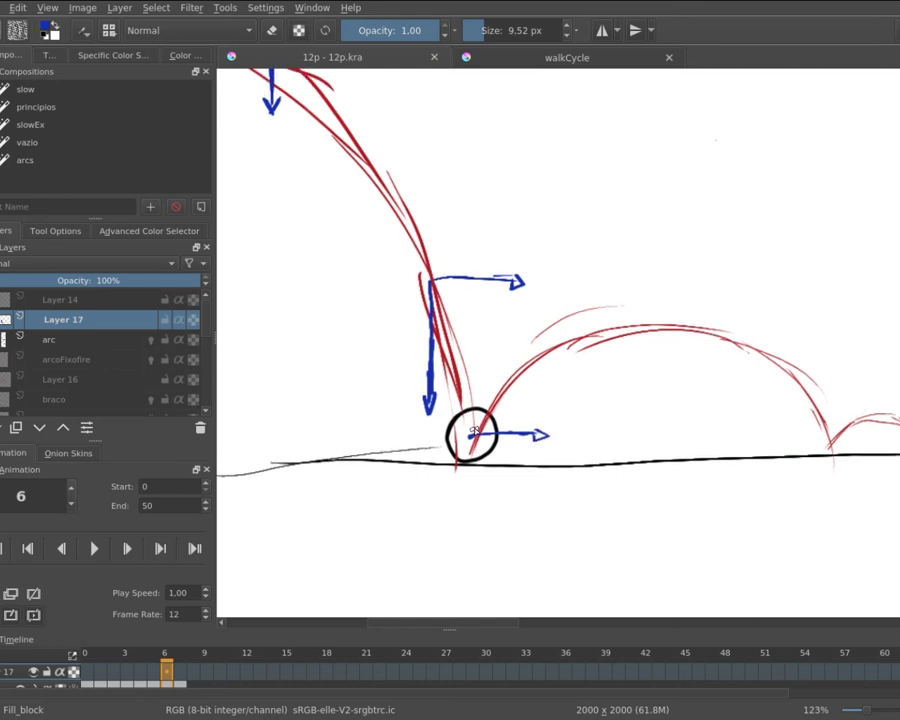
At frame 8, draw a blue upward arrow and a shorter horizontal arrow from the rising ball's centre.
click(196, 673)
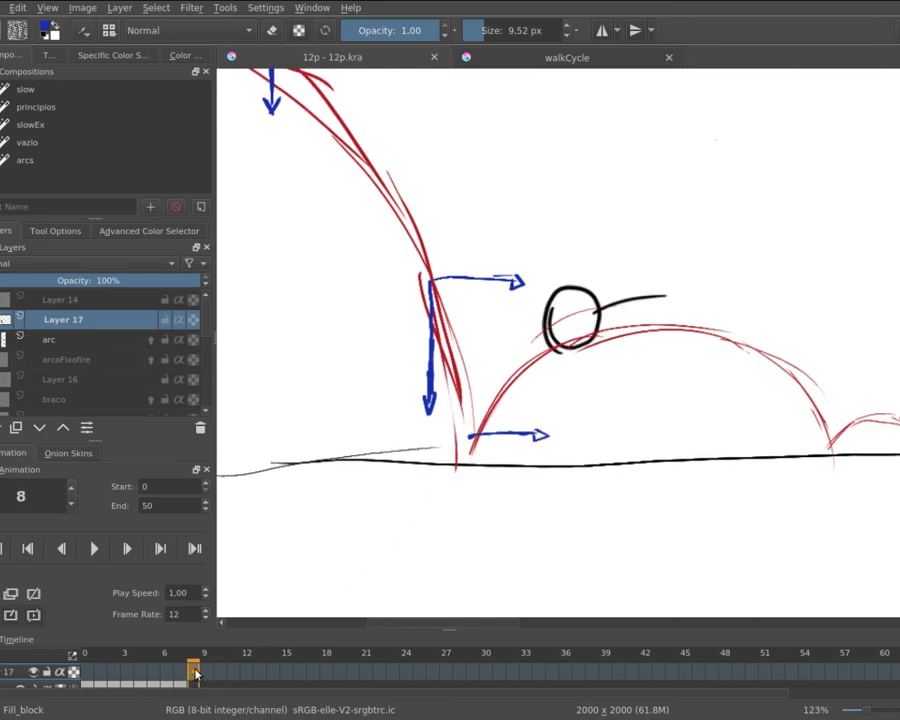
click(206, 674)
click(181, 677)
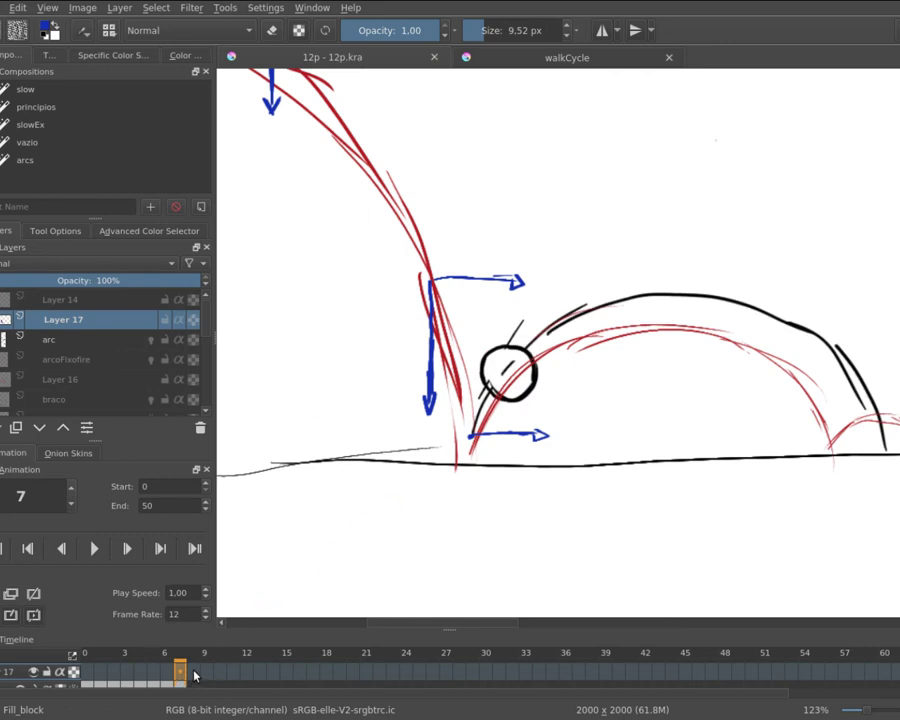
click(193, 672)
scroll(572, 341, up, 1)
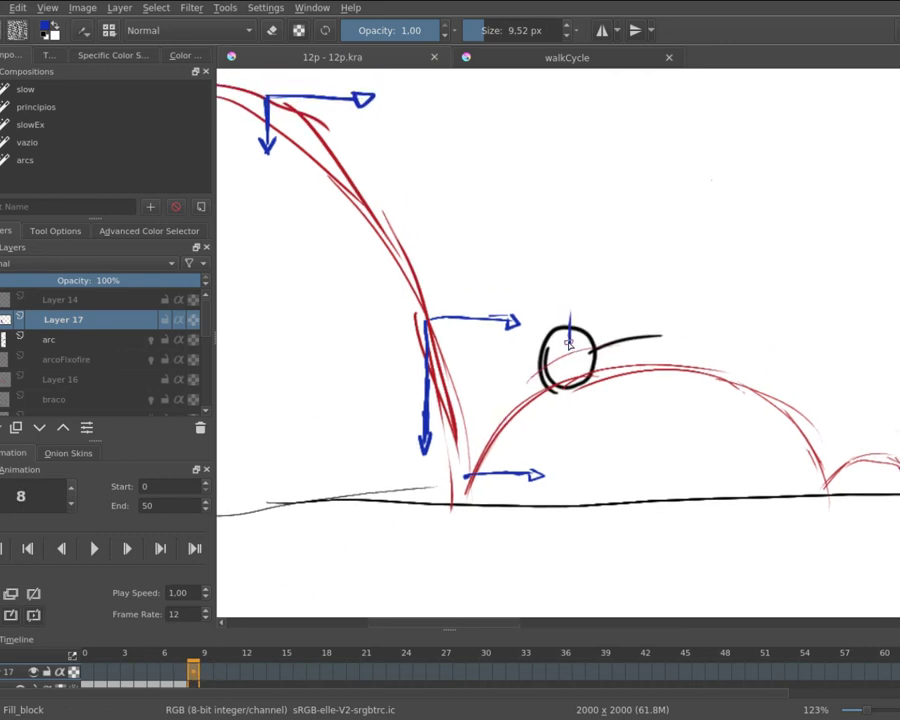
mouse_move(570, 350)
mouse_down()
mouse_move(572, 271)
mouse_move(578, 292)
mouse_up()
mouse_move(570, 348)
mouse_down()
mouse_move(634, 353)
mouse_move(619, 359)
mouse_up()
At frame 10, draw a single blue horizontal arrow from the ball at the peak of the second bounce.
click(239, 683)
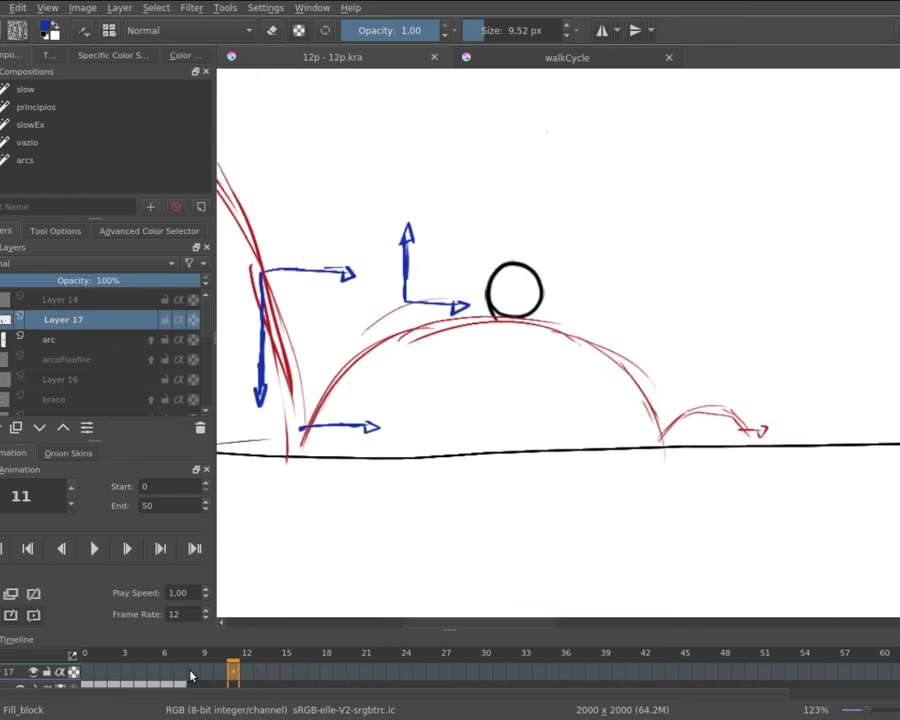
click(219, 673)
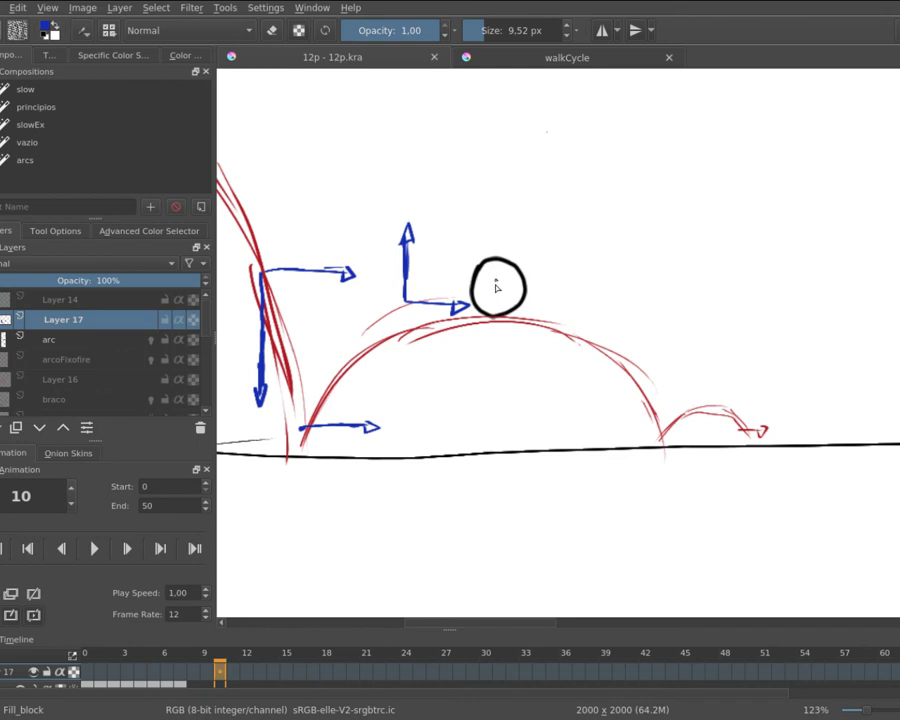
mouse_move(495, 281)
mouse_down()
mouse_move(552, 280)
mouse_move(545, 288)
mouse_up()
At frame 12, draw a blue horizontal arrow and a short downward arrow from the descending ball's centre.
click(260, 676)
drag(582, 422, 543, 401)
click(245, 671)
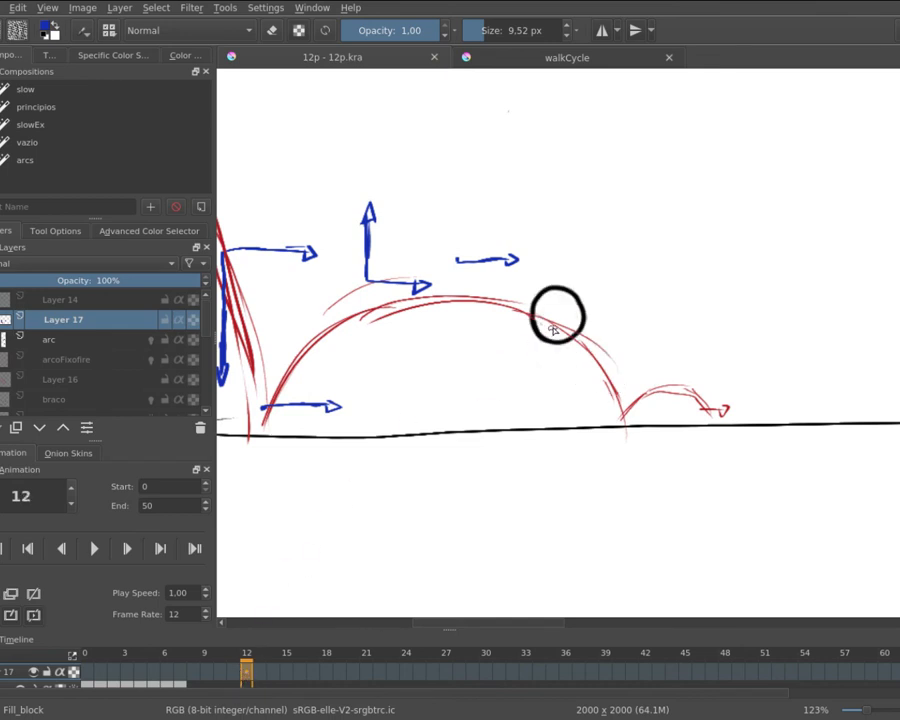
mouse_move(556, 320)
mouse_down()
mouse_move(555, 362)
mouse_move(602, 320)
mouse_move(632, 318)
mouse_up()
drag(563, 358, 555, 368)
At frame 13, draw a long blue downward arrow and a horizontal arrow from the ball, undoing and redrawing faulty strokes.
click(285, 660)
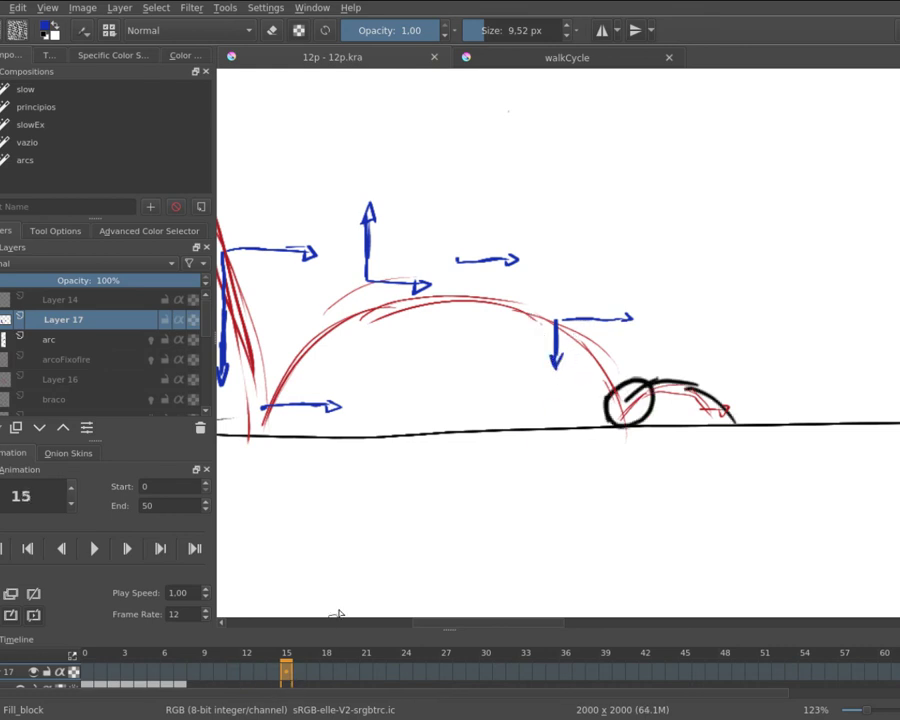
key(Left)
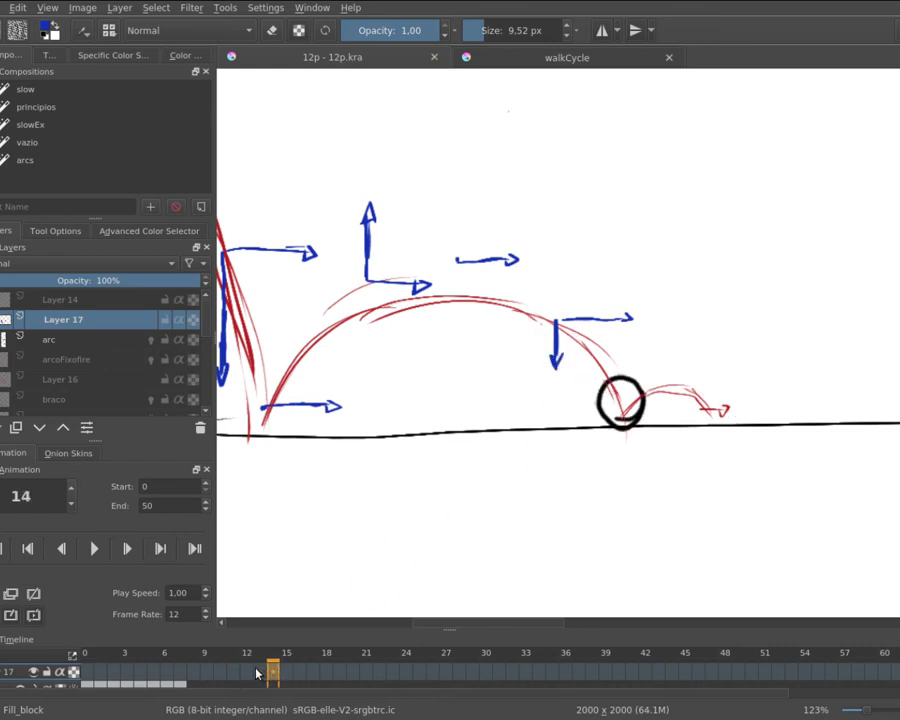
click(258, 673)
drag(600, 378, 602, 443)
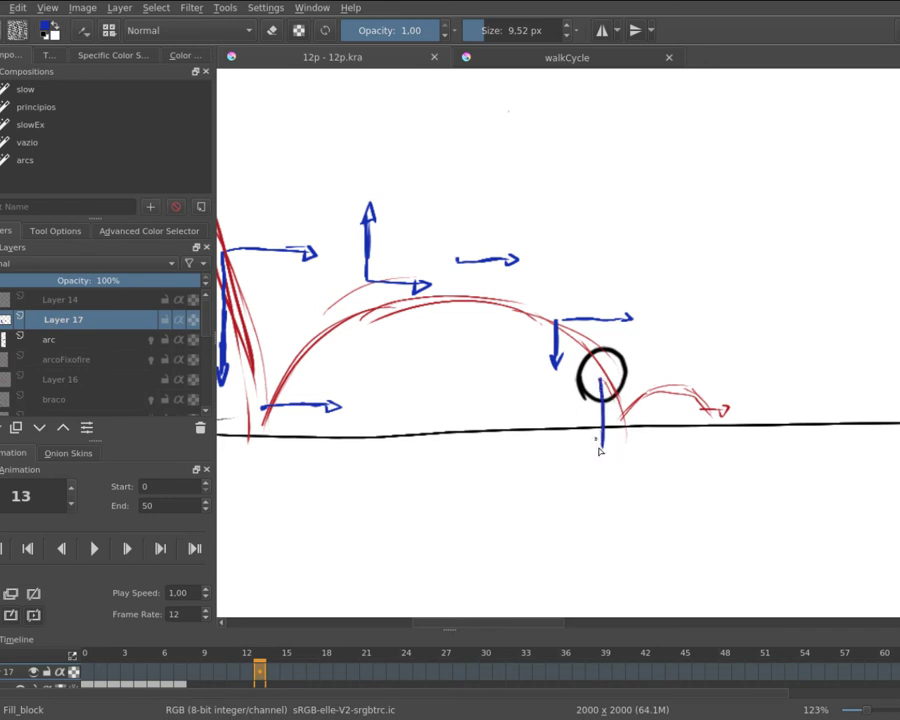
mouse_move(603, 380)
mouse_down()
mouse_move(637, 386)
mouse_move(632, 380)
mouse_move(653, 377)
mouse_up()
key(ctrl+z)
key(ctrl+z)
drag(655, 373, 664, 377)
At frame 15, draw a short blue horizontal arrow from the ball at its second ground contact.
click(288, 671)
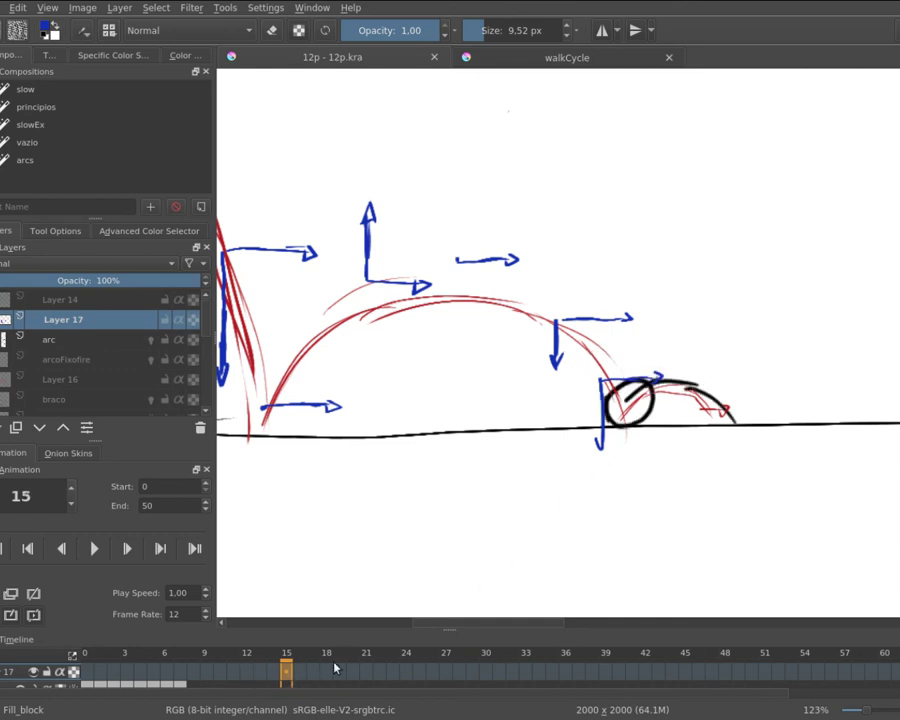
drag(627, 408, 660, 411)
Compare frames 15 to 17, and draw a tiny blue upward arrow and a short horizontal arrow from the ball at frame 16.
click(315, 671)
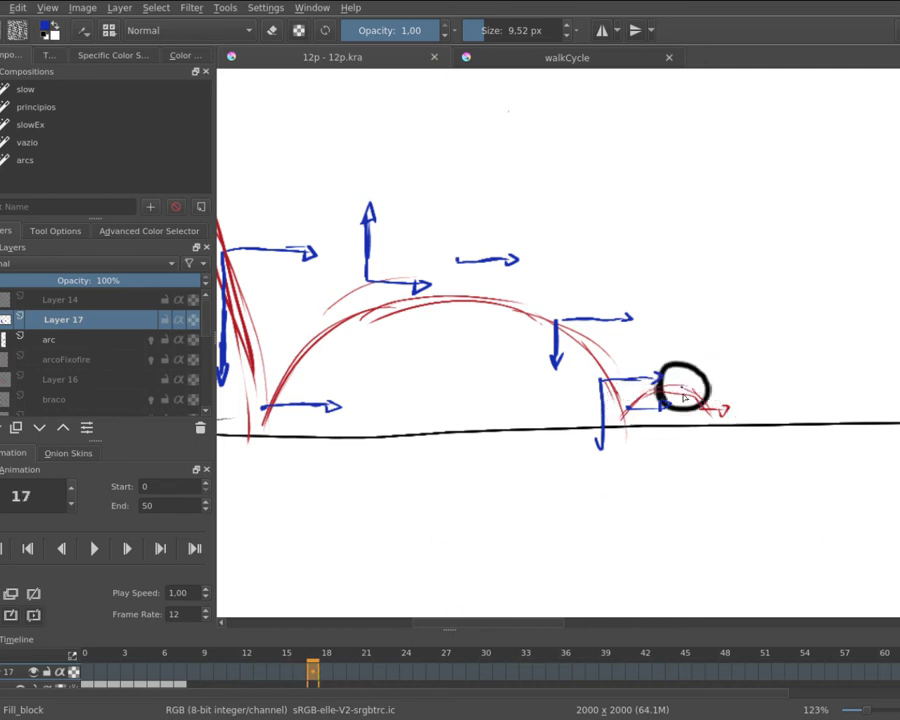
drag(684, 394, 684, 420)
click(299, 675)
click(286, 672)
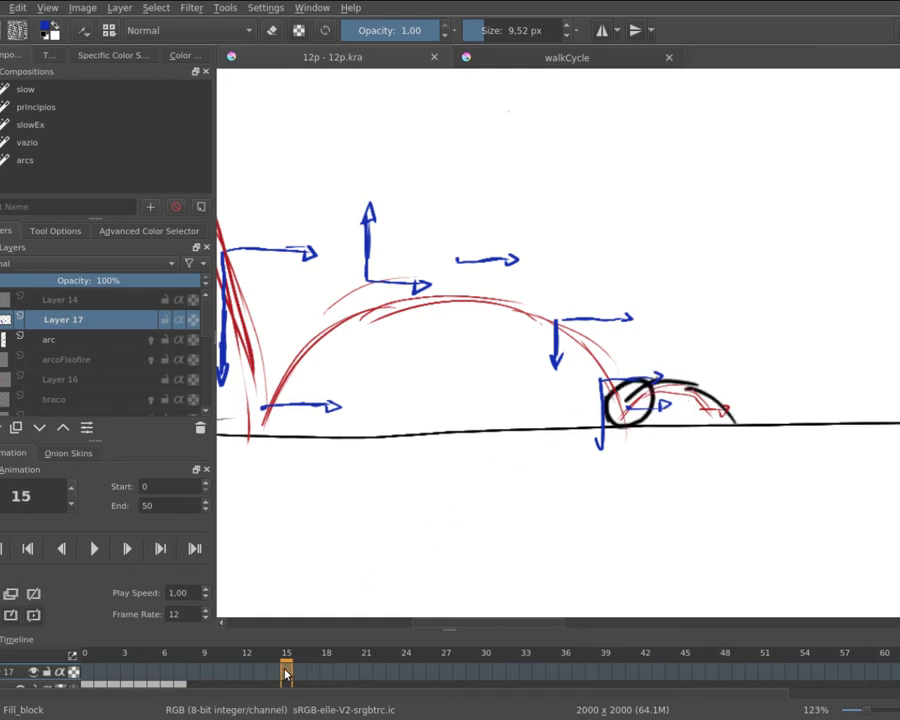
click(305, 673)
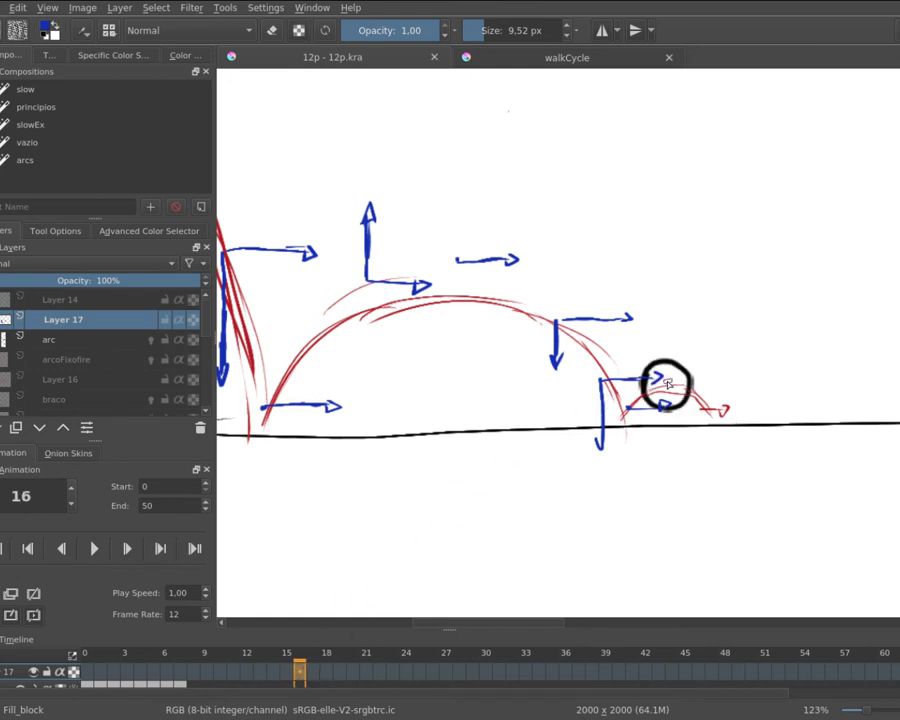
click(313, 673)
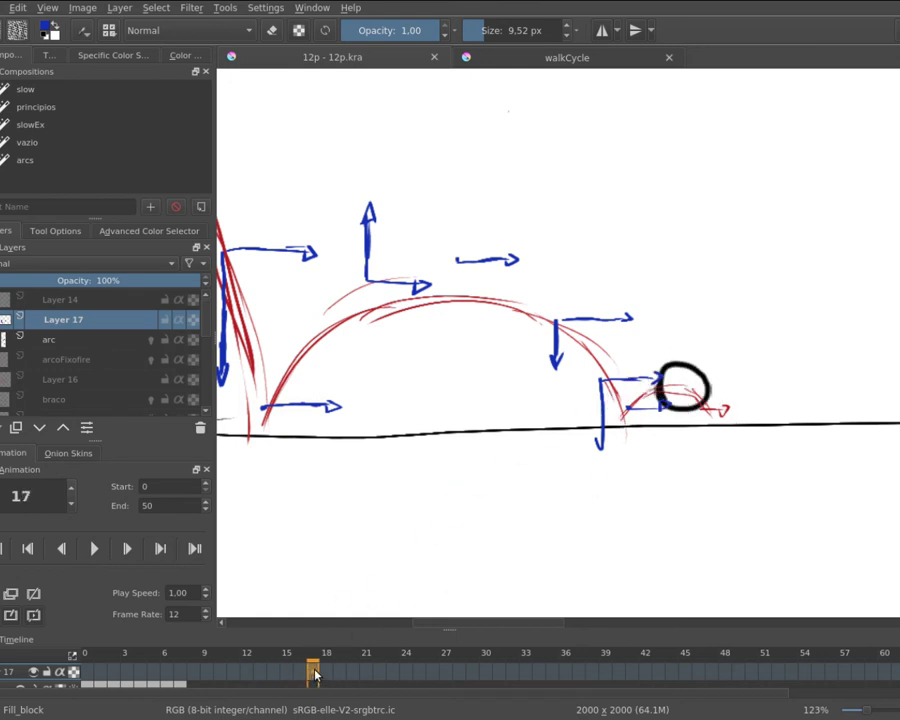
click(305, 673)
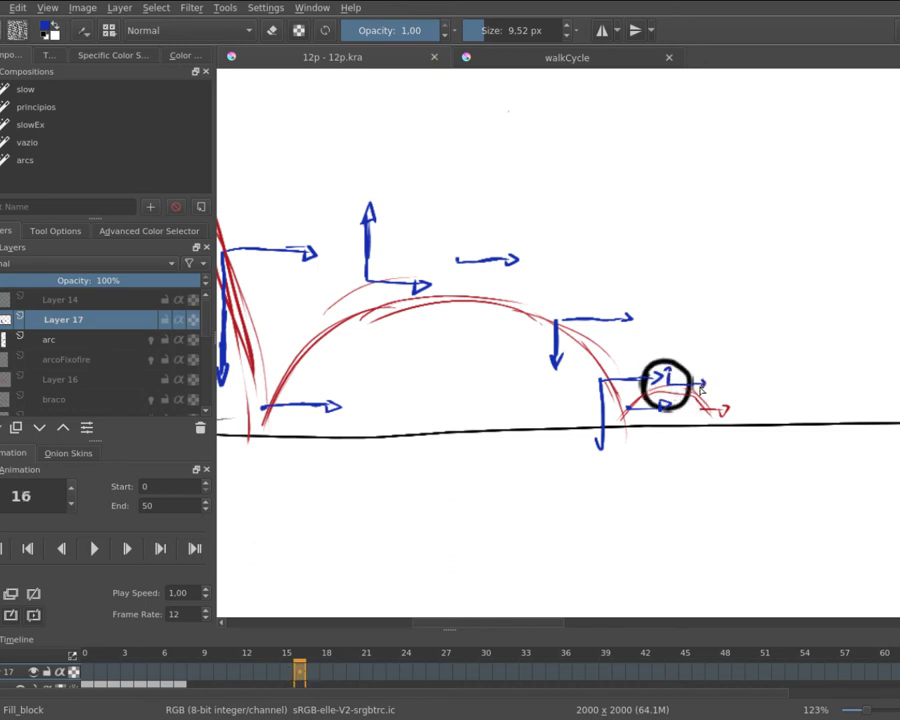
At frame 17, draw small blue downward and horizontal arrows from the ball and advance to frame 19.
click(313, 673)
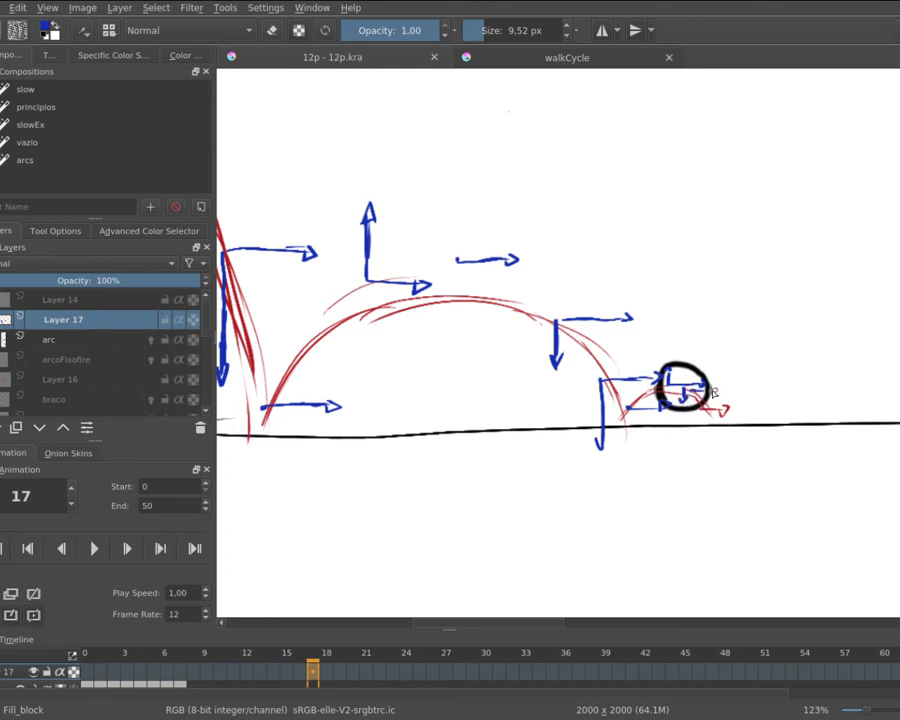
key(period)
key(period)
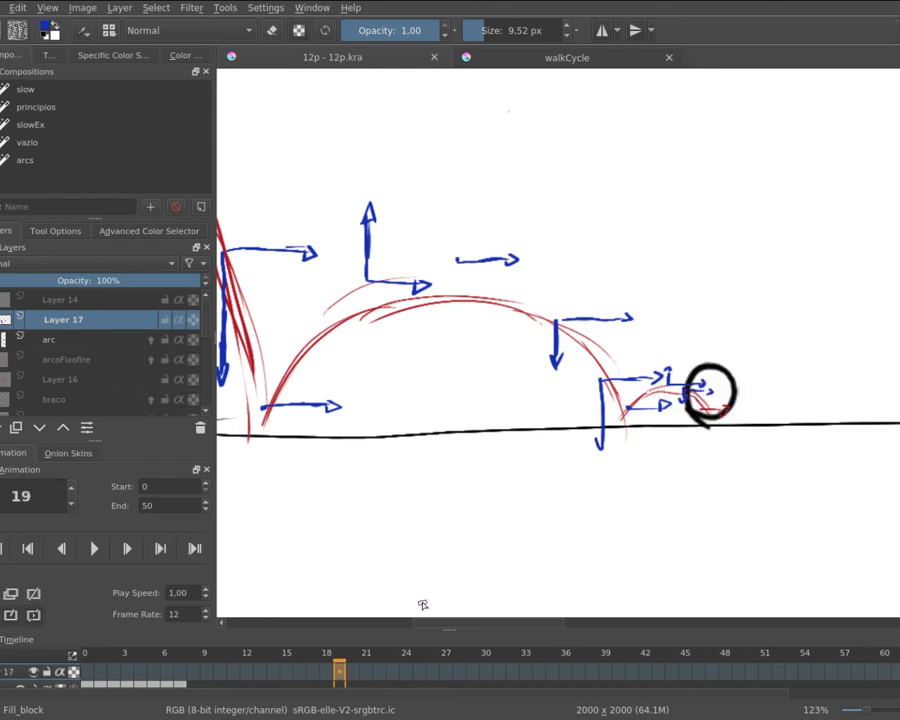
At frame 19, draw a short blue horizontal arrow pointing forward from the ball.
drag(714, 395, 748, 396)
mouse_move(741, 389)
mouse_down()
mouse_move(751, 395)
mouse_move(741, 404)
mouse_move(757, 410)
mouse_up()
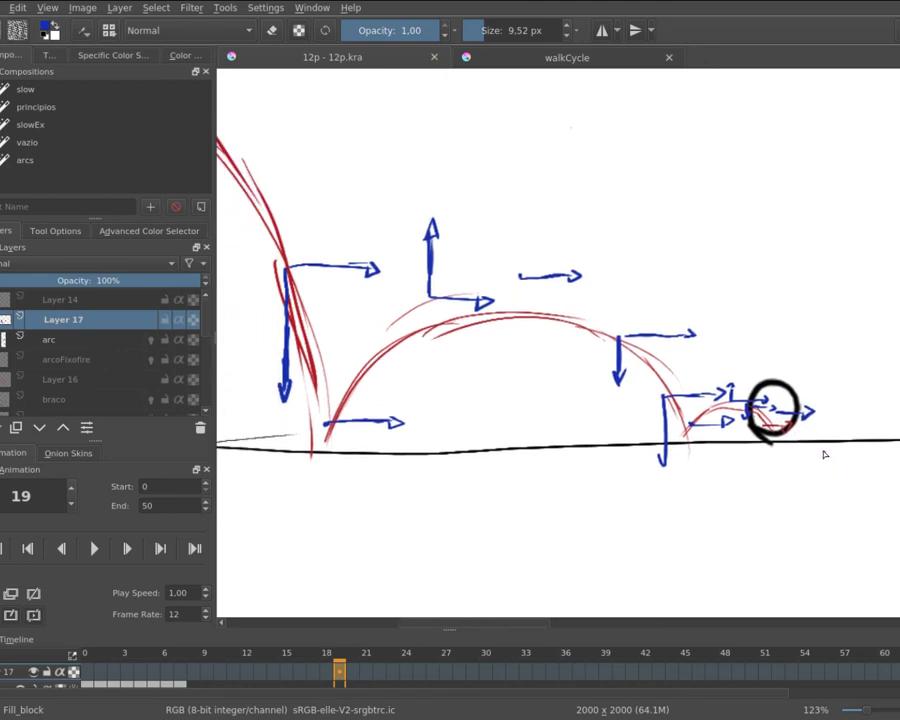
Switch the brush colour to green and draw a backward-pointing arrow just below the ground line under the ball.
drag(825, 452, 771, 450)
right_click(771, 455)
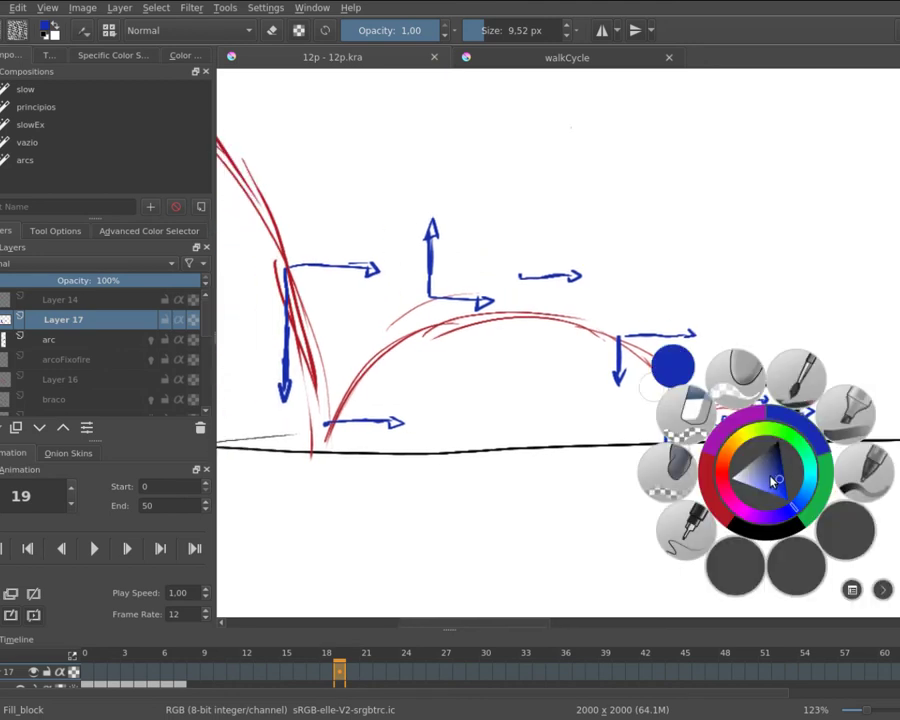
click(723, 511)
right_click(784, 470)
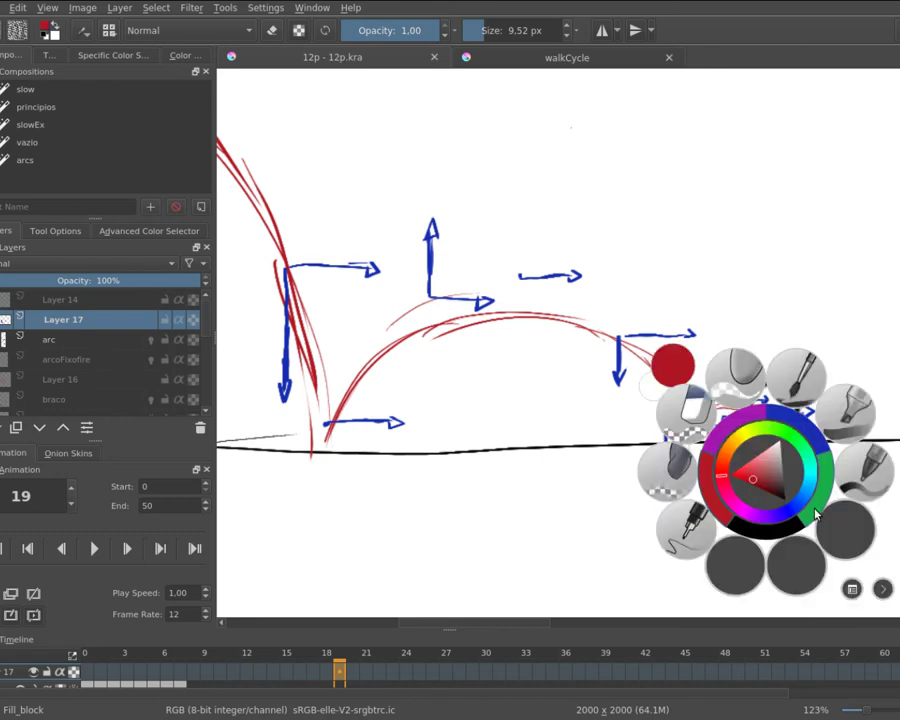
click(819, 506)
mouse_move(846, 471)
mouse_down()
mouse_move(764, 470)
mouse_move(773, 468)
mouse_up()
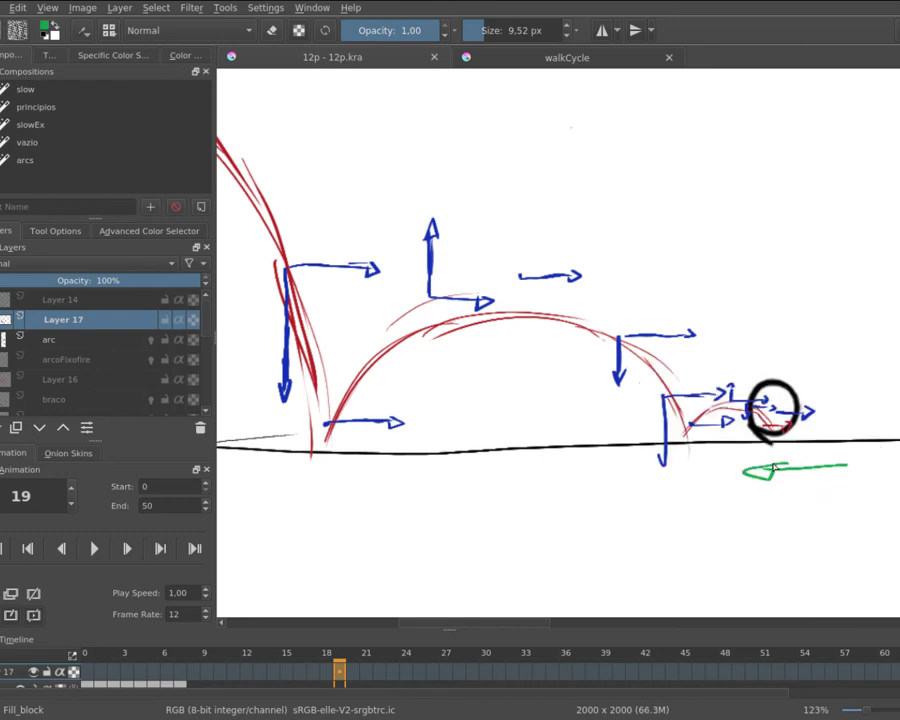
Draw a thick outlined green arrow pointing backward in the empty air above the middle bounce arc.
scroll(799, 387, down, 4)
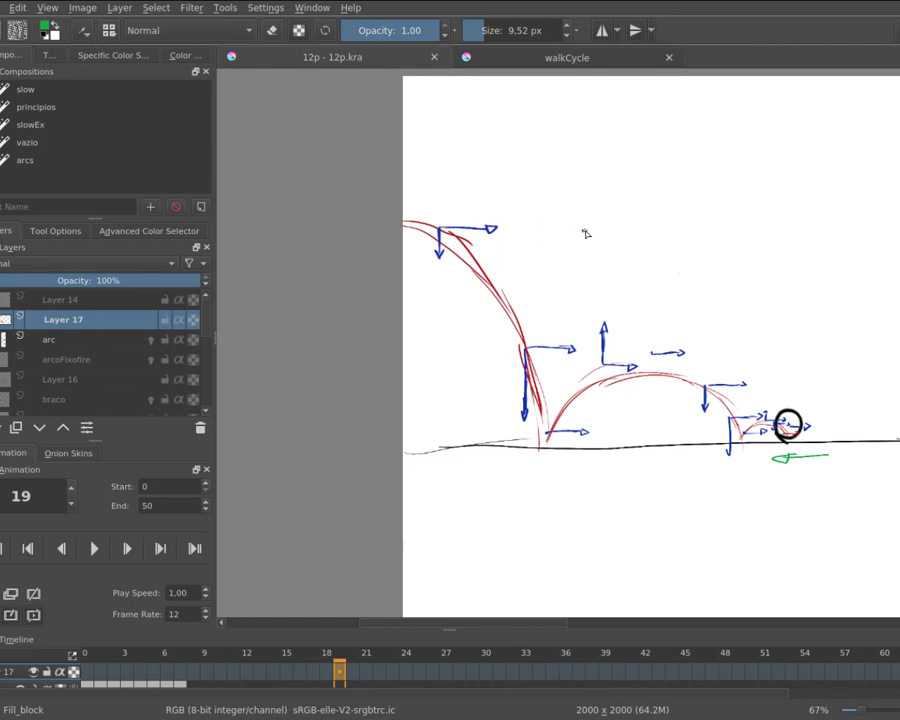
mouse_move(607, 221)
mouse_down()
mouse_move(565, 219)
mouse_move(575, 238)
mouse_move(576, 226)
mouse_up()
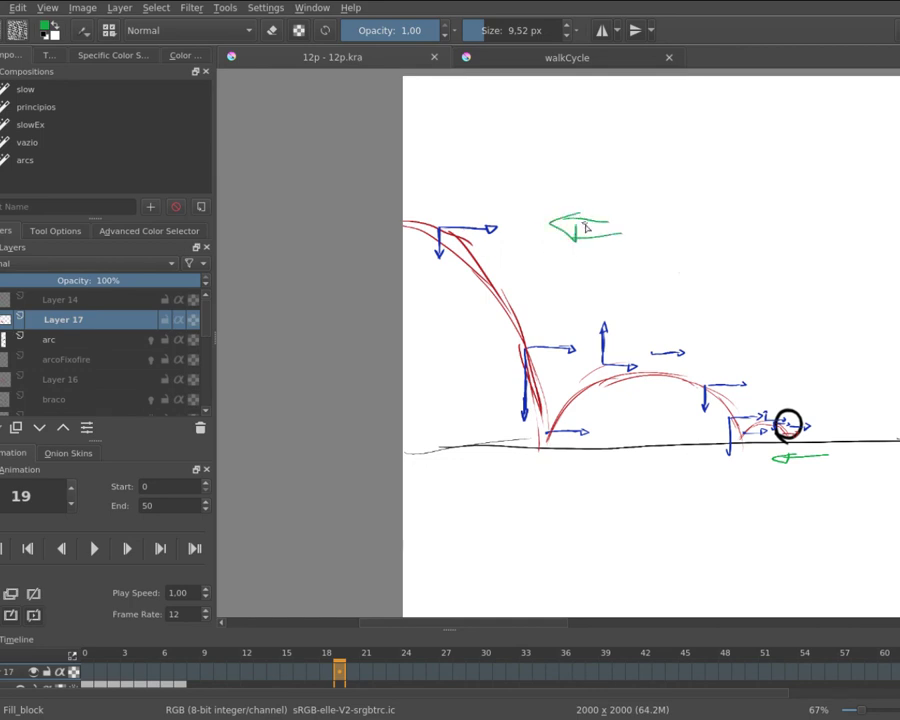